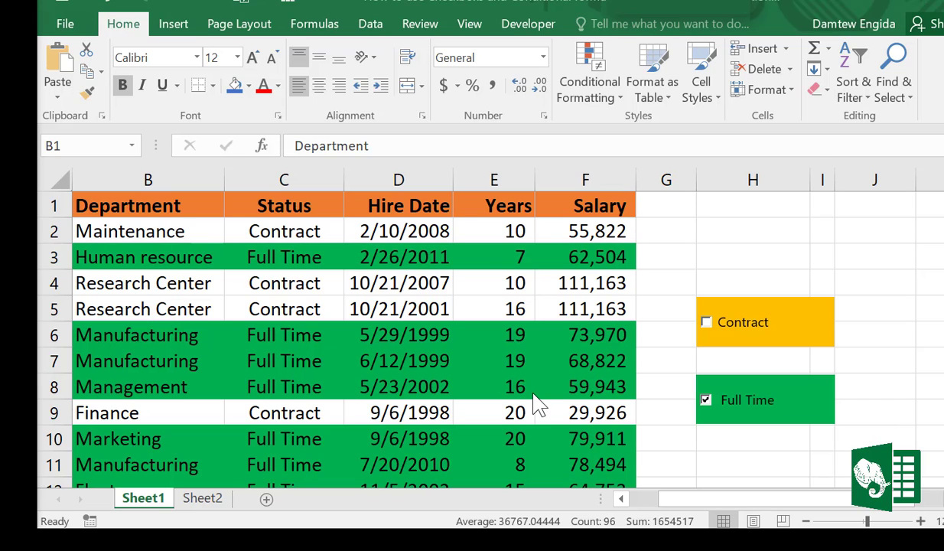
Toggle the Contract and Full Time checkboxes on Sheet1 to test their row highlighting, ending with both cleared.
click(706, 401)
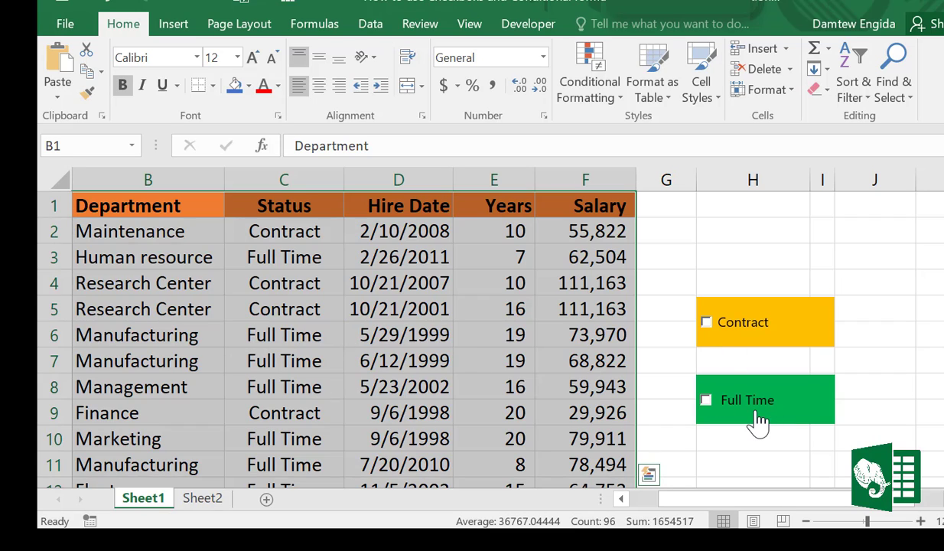
click(709, 326)
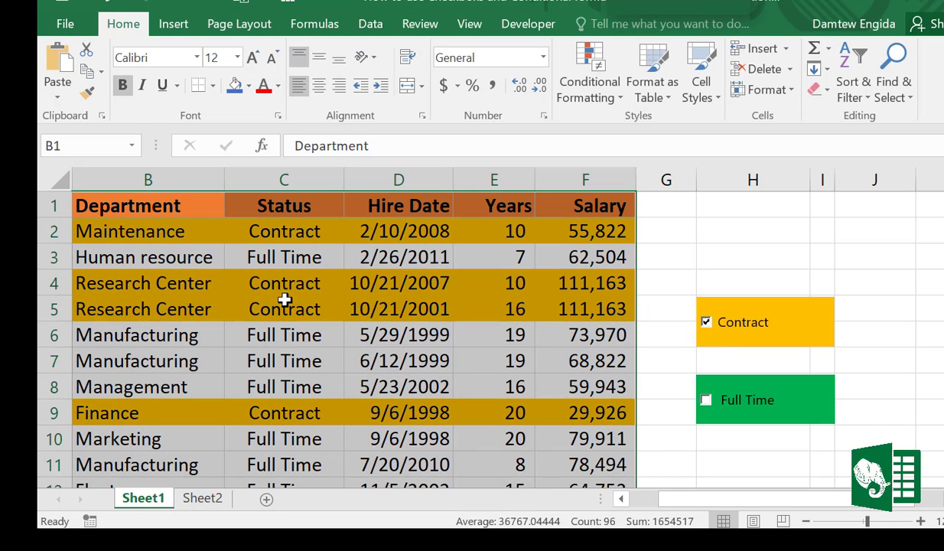
click(707, 325)
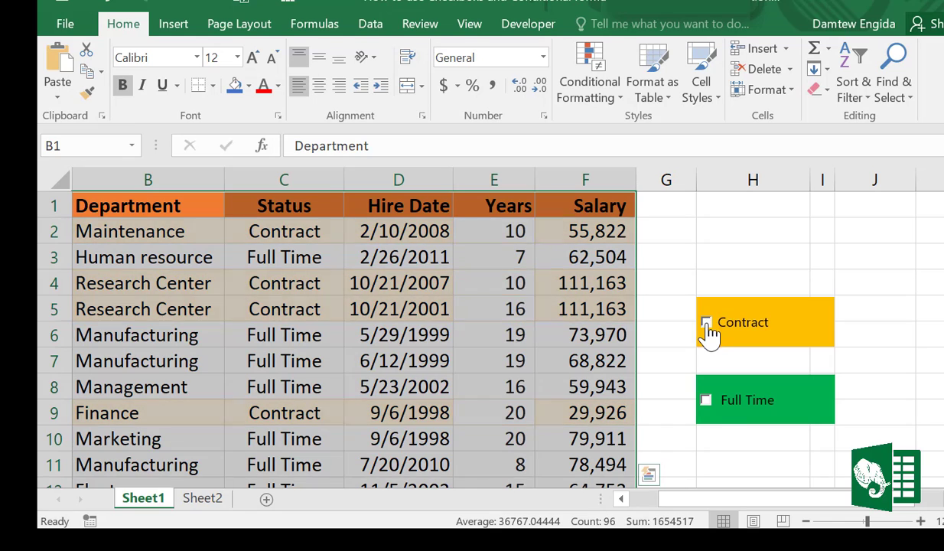
click(706, 400)
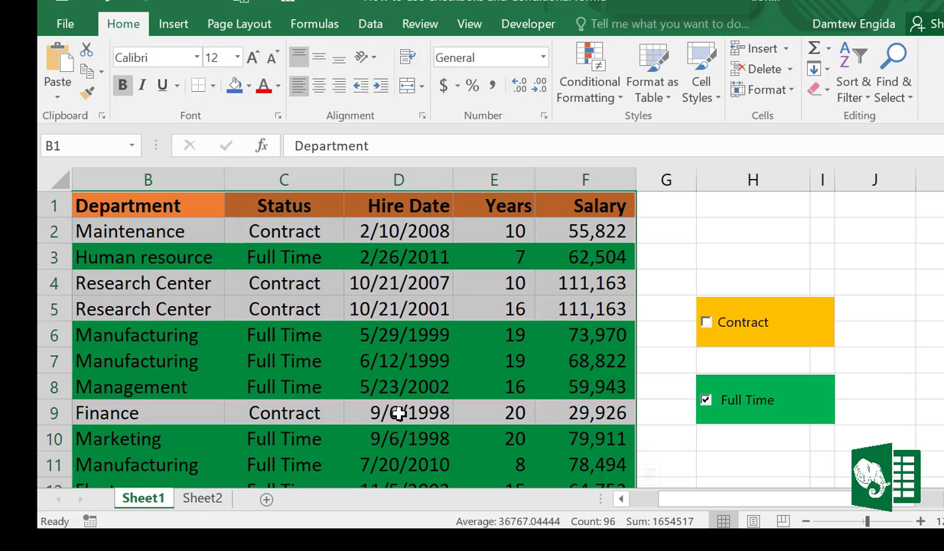
click(705, 403)
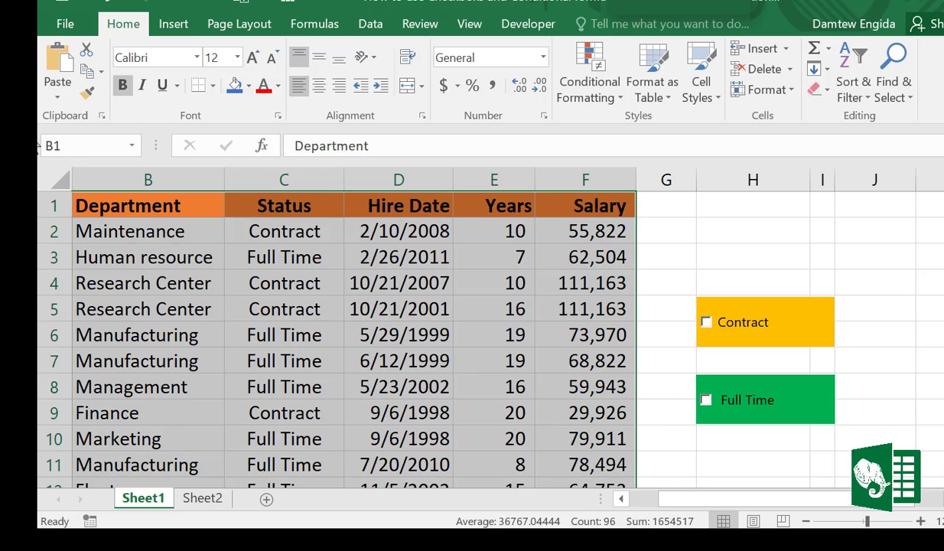
Copy the employee table from Sheet1 and paste only its values into Sheet2 starting at cell A1.
click(29, 156)
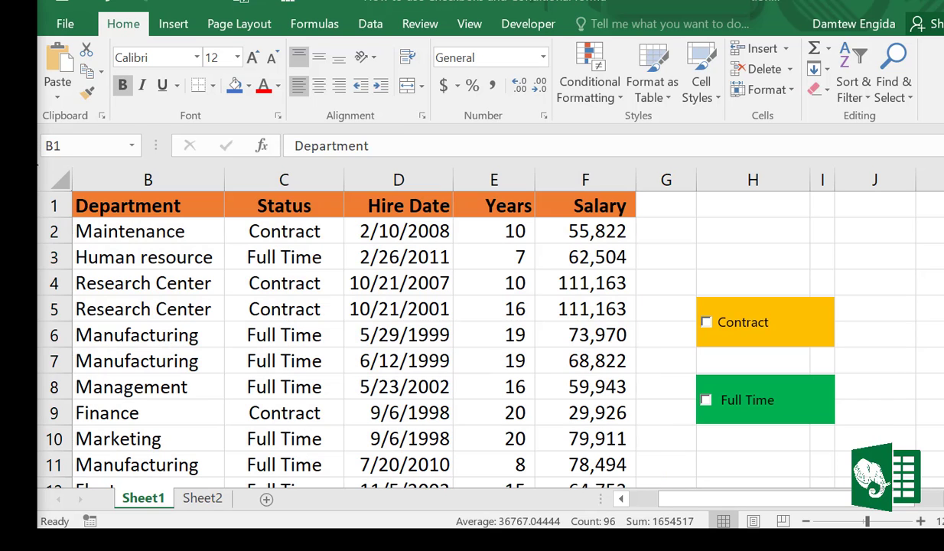
double_click(117, 202)
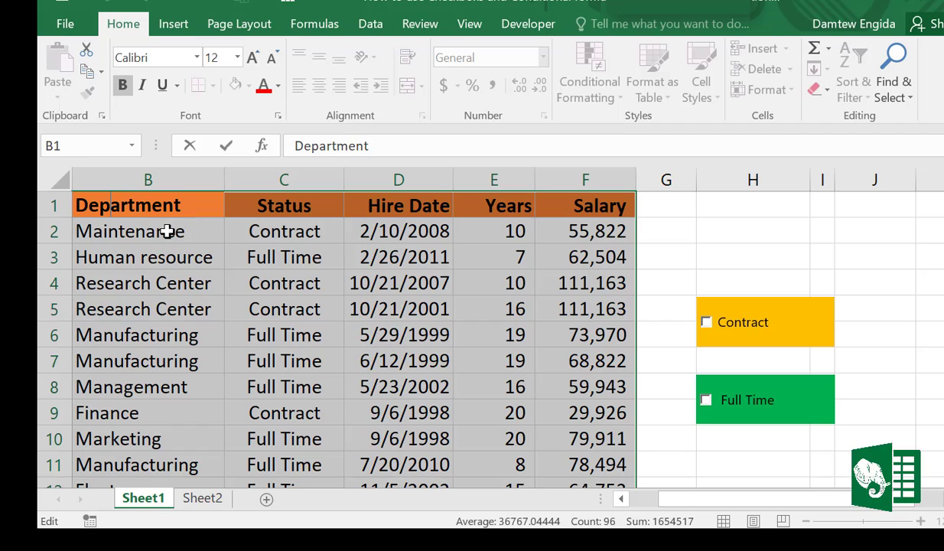
click(91, 72)
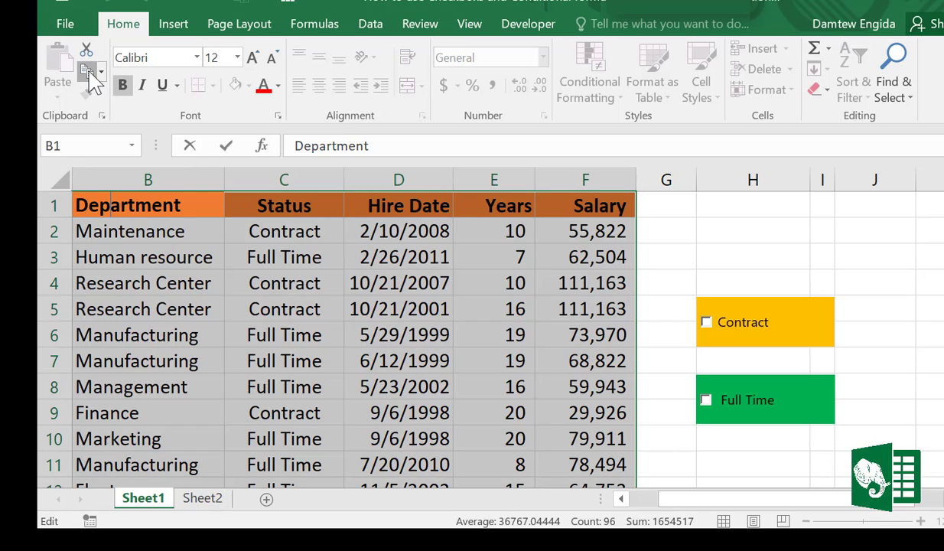
click(205, 503)
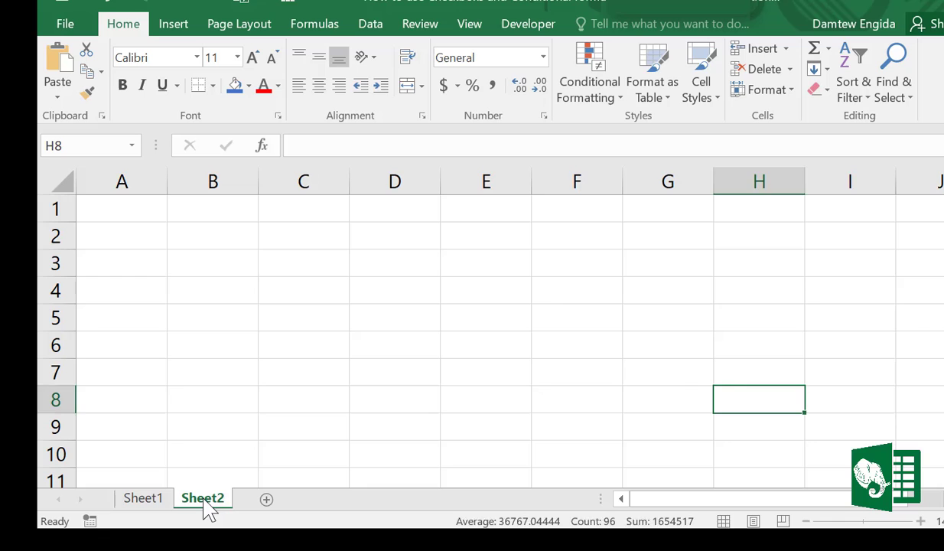
click(122, 205)
right_click(122, 207)
click(200, 304)
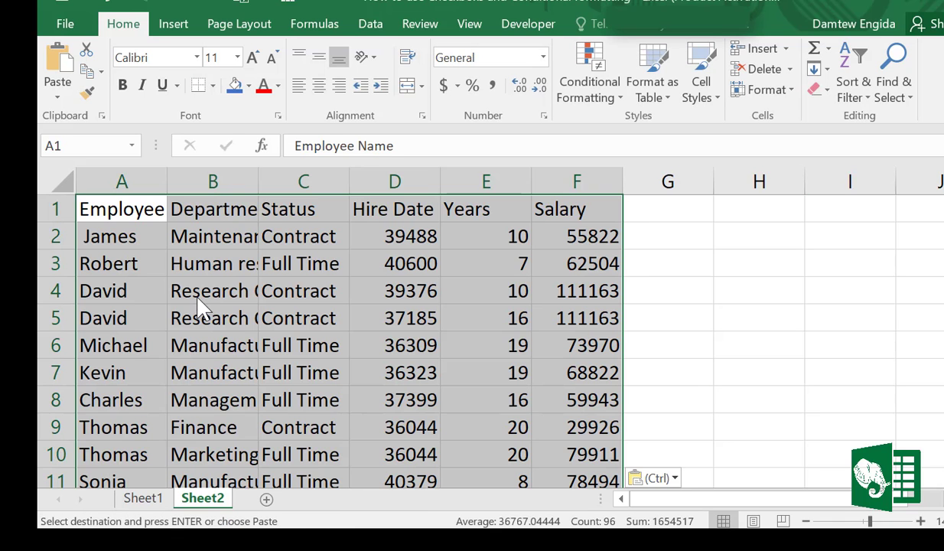
click(717, 312)
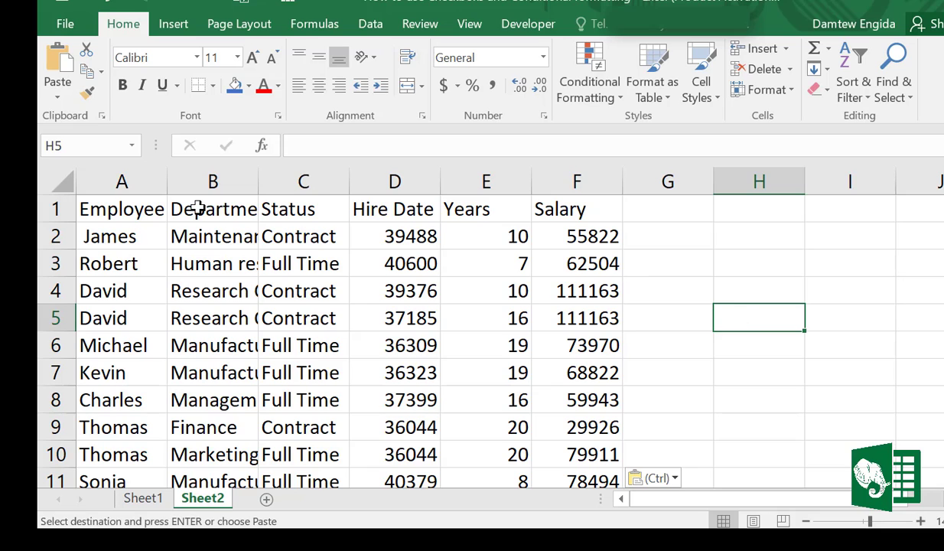
Widen column B to fit the department names and fill the header cells A1:F1 with blue.
drag(261, 178, 324, 179)
drag(101, 208, 642, 205)
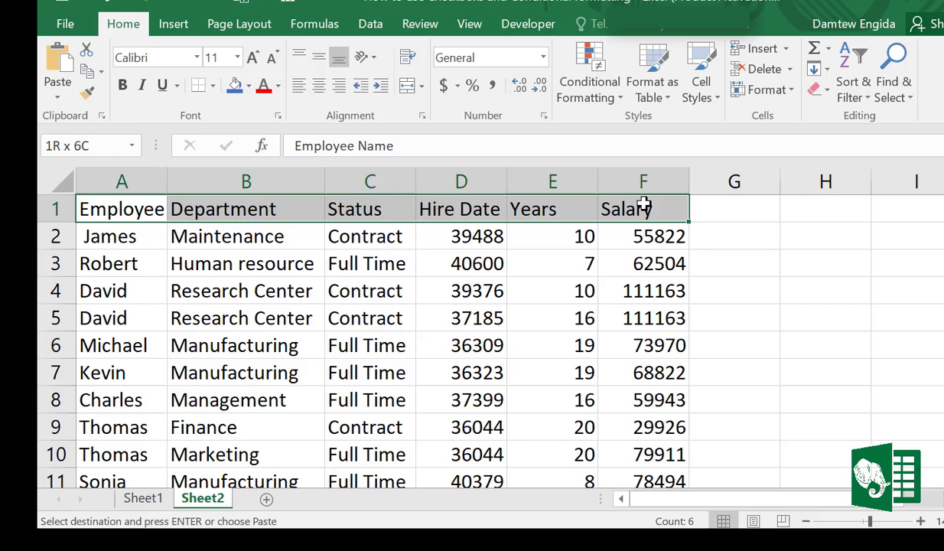
click(235, 86)
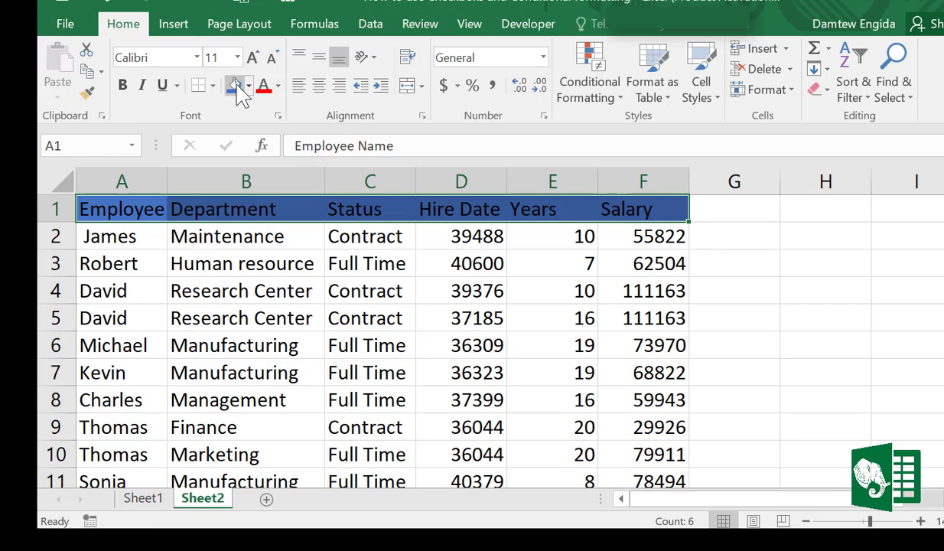
click(825, 455)
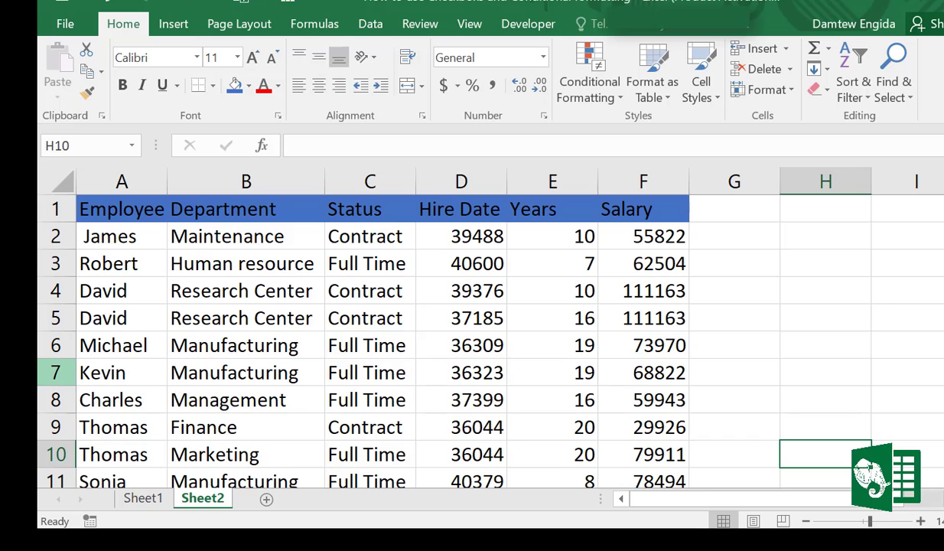
click(35, 174)
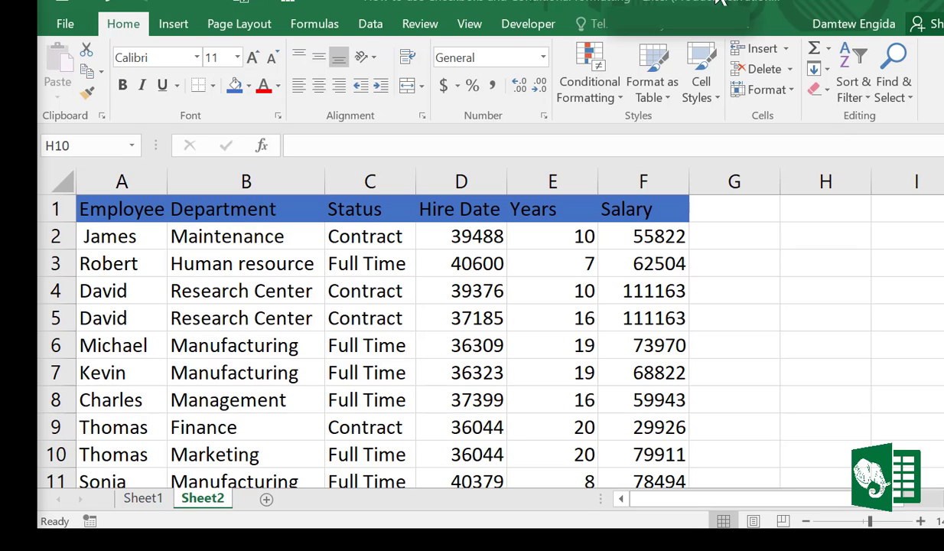
Examine where the Developer tab is enabled in the ribbon customization options.
click(537, 29)
click(540, 30)
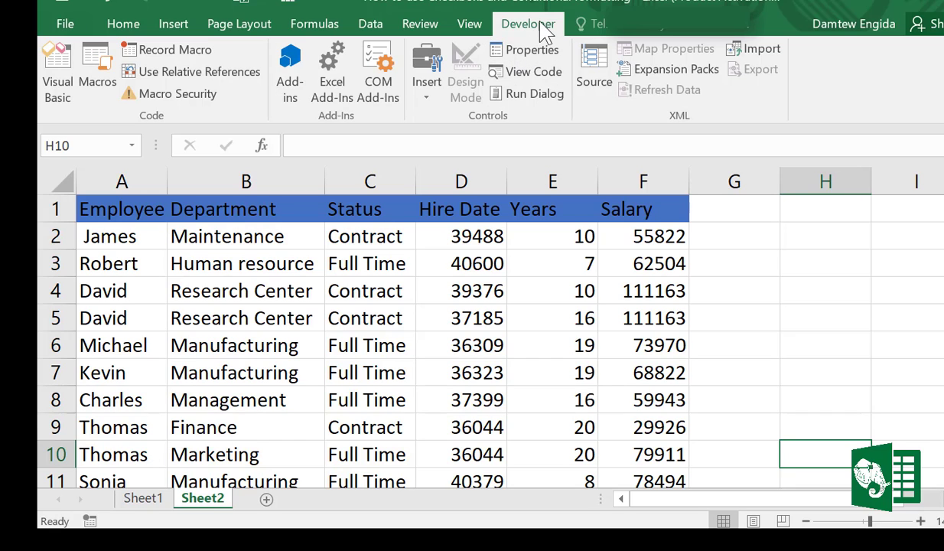
right_click(541, 31)
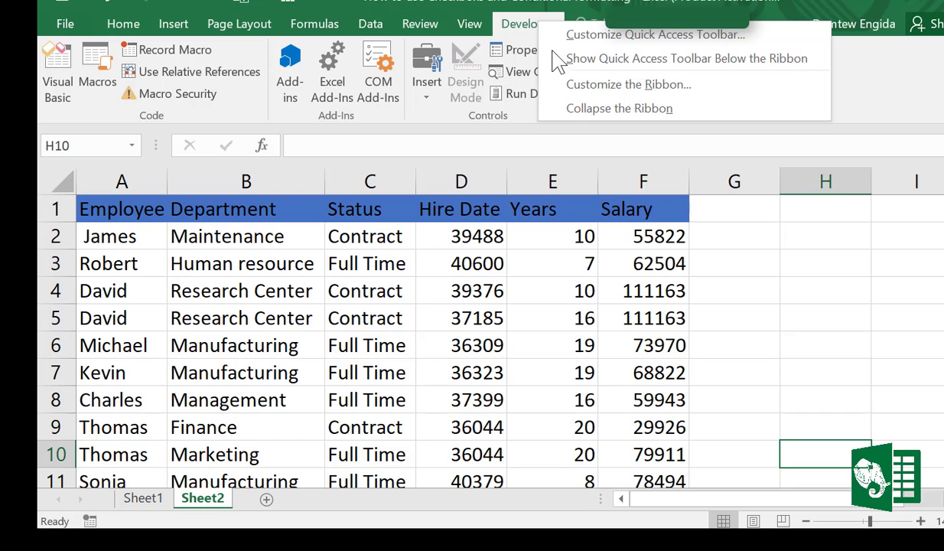
click(608, 85)
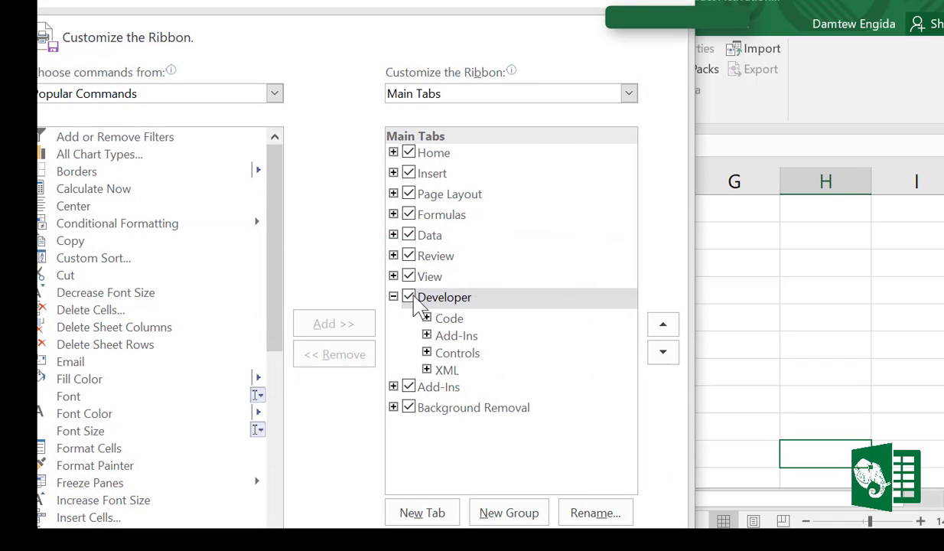
click(410, 301)
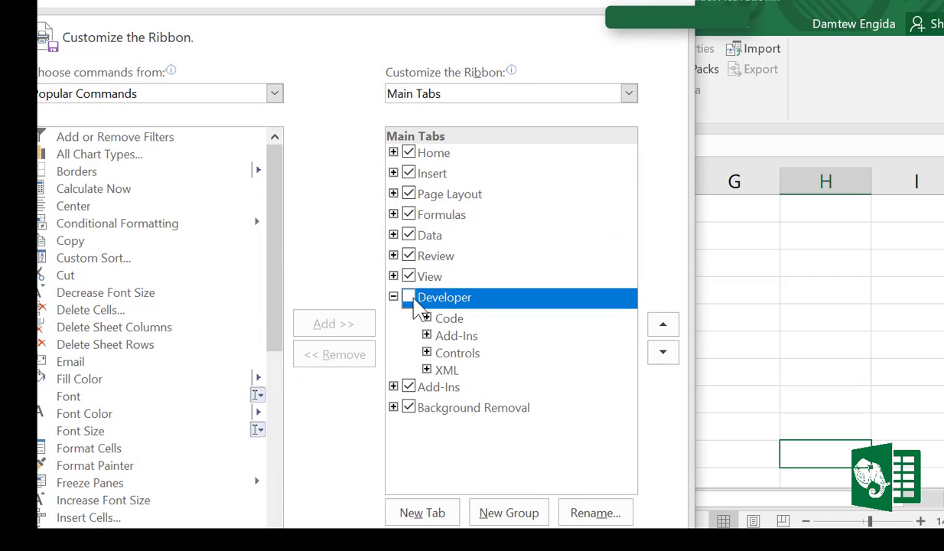
click(596, 547)
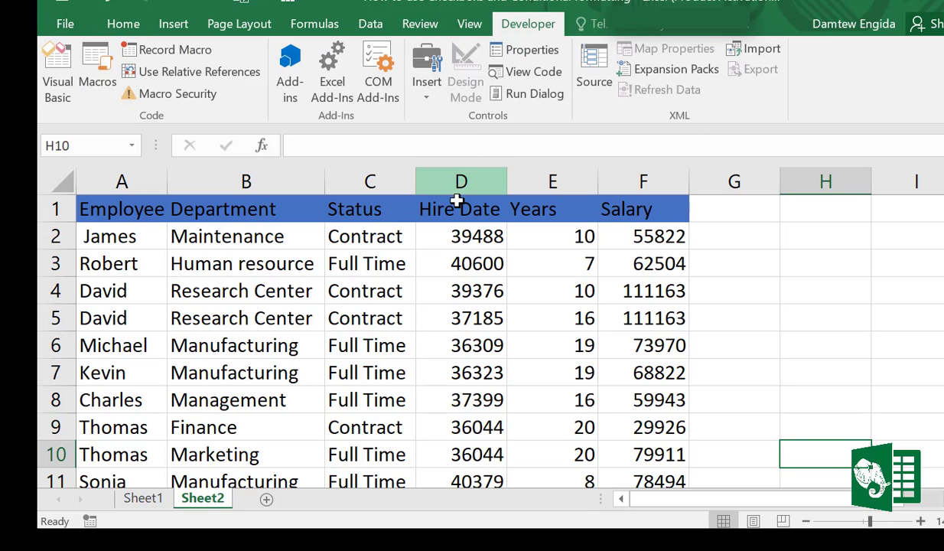
Insert two form-control checkboxes beside the table, one over cells H4:H5 and one over H7:H8.
click(428, 101)
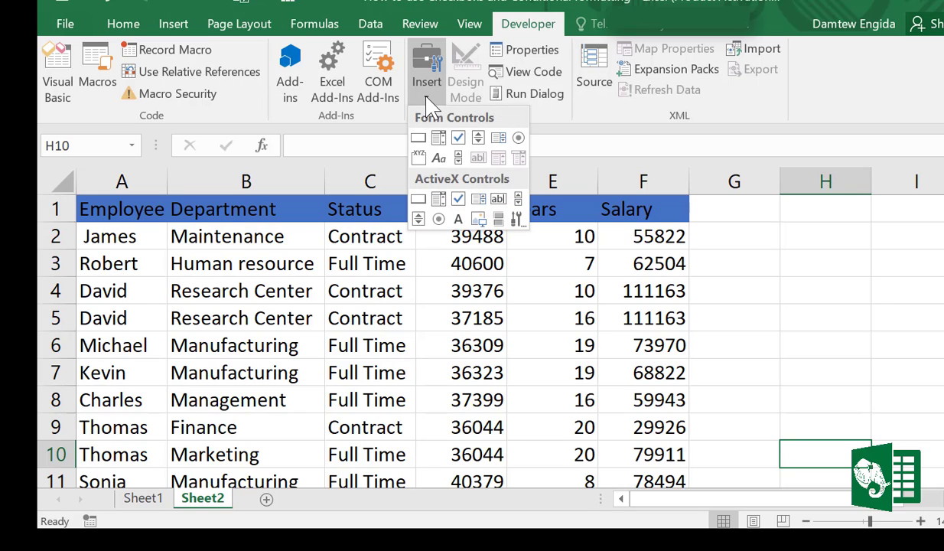
click(459, 137)
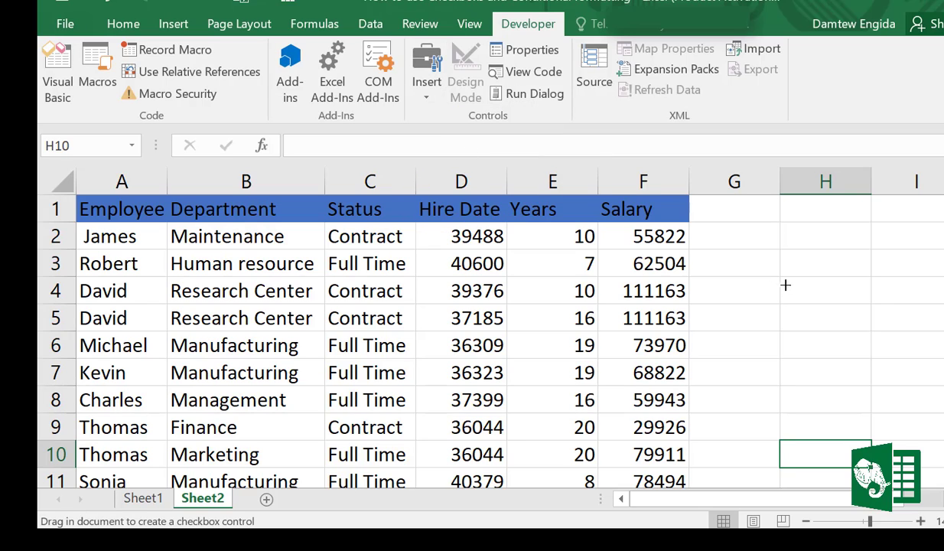
drag(782, 280, 872, 329)
key(Delete)
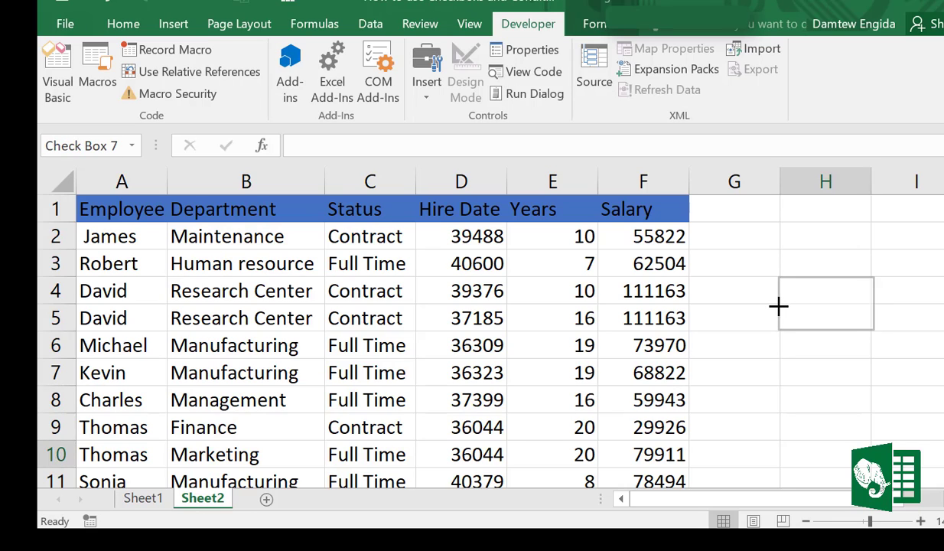
click(428, 95)
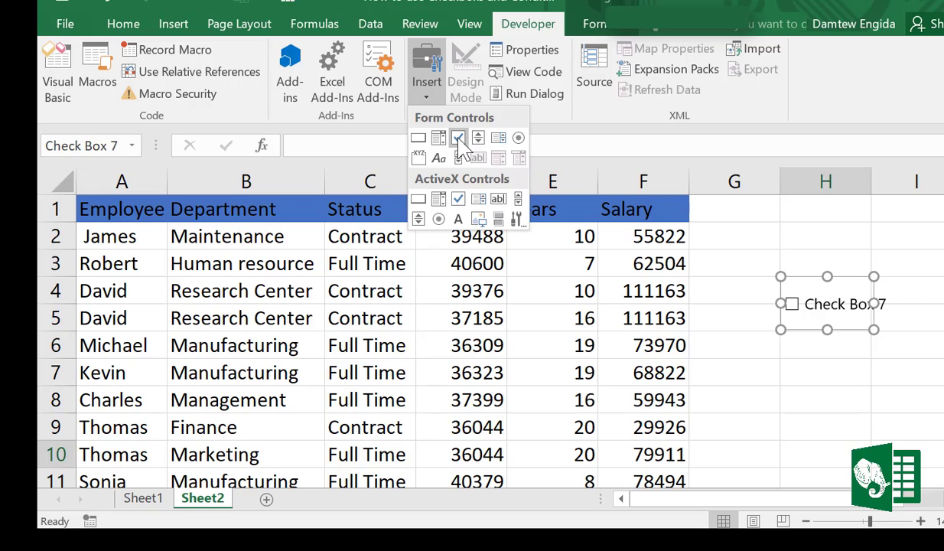
click(459, 138)
drag(780, 360, 872, 413)
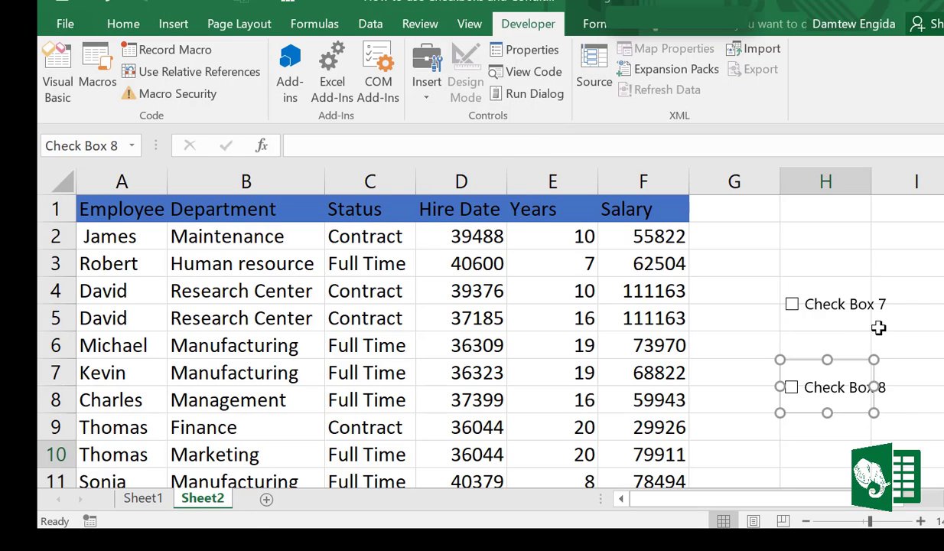
Replace the upper checkbox's label with "Contract".
ctrl+click(814, 301)
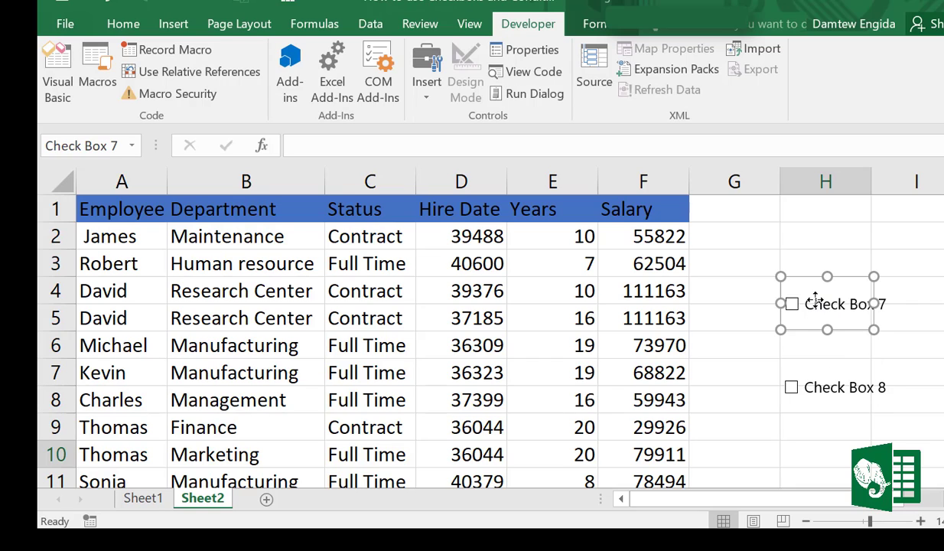
right_click(818, 309)
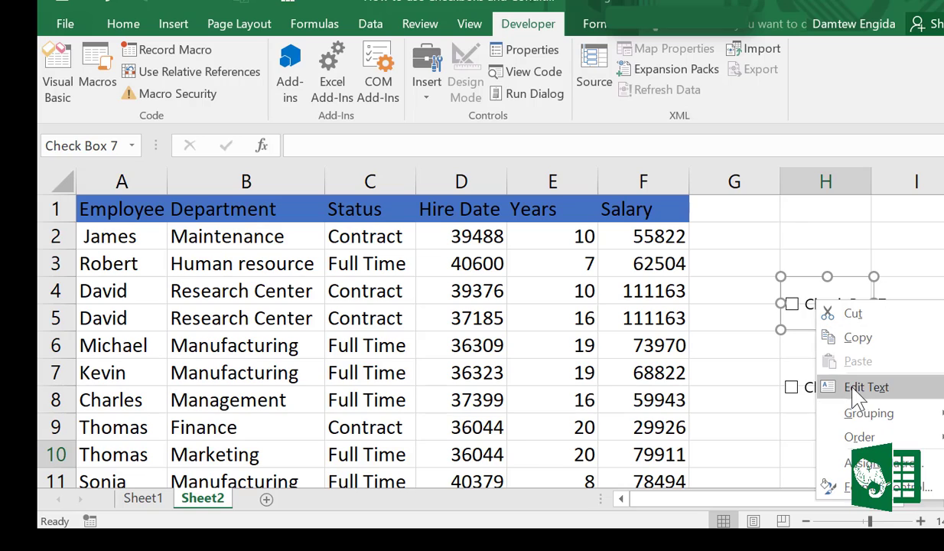
click(851, 388)
key(Delete)
key(Delete)
key(Delete)
key(Delete)
key(Delete)
key(Delete)
key(Delete)
key(Delete)
key(Delete)
key(Delete)
key(Delete)
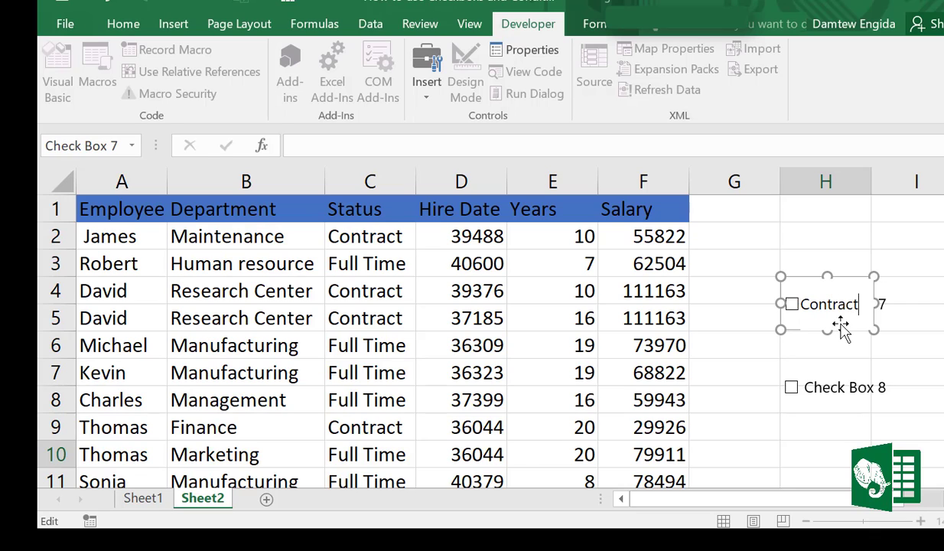
Replace the lower checkbox's label with "Full Time".
ctrl+click(820, 382)
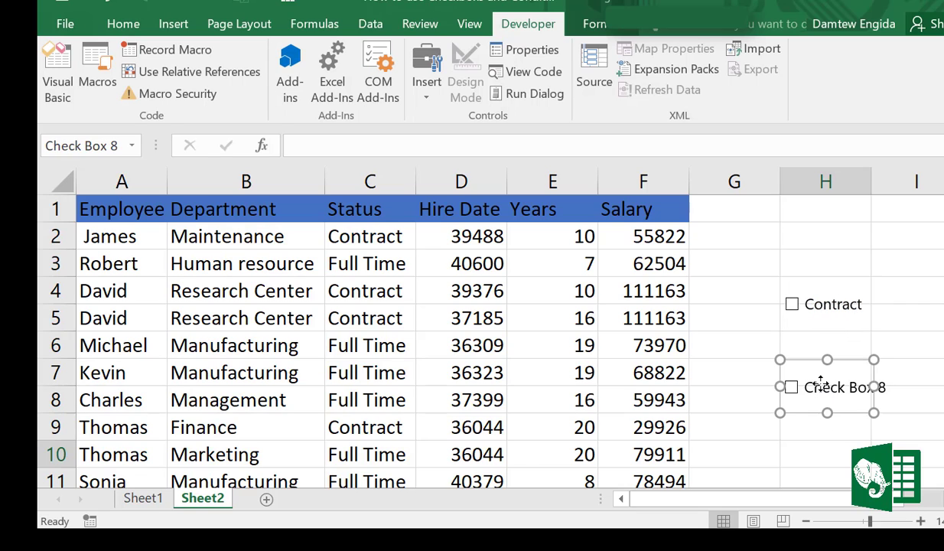
right_click(820, 380)
click(834, 459)
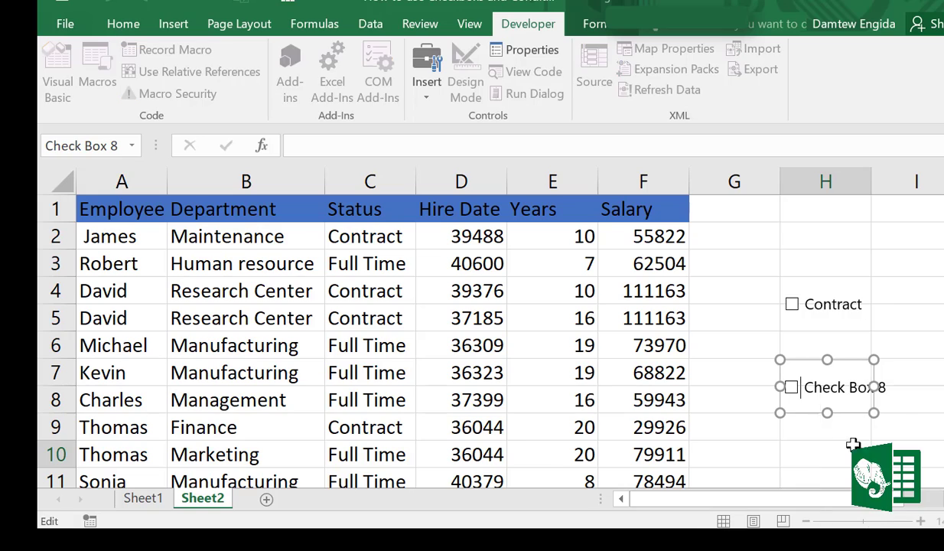
drag(807, 388, 869, 388)
text(Full Time)
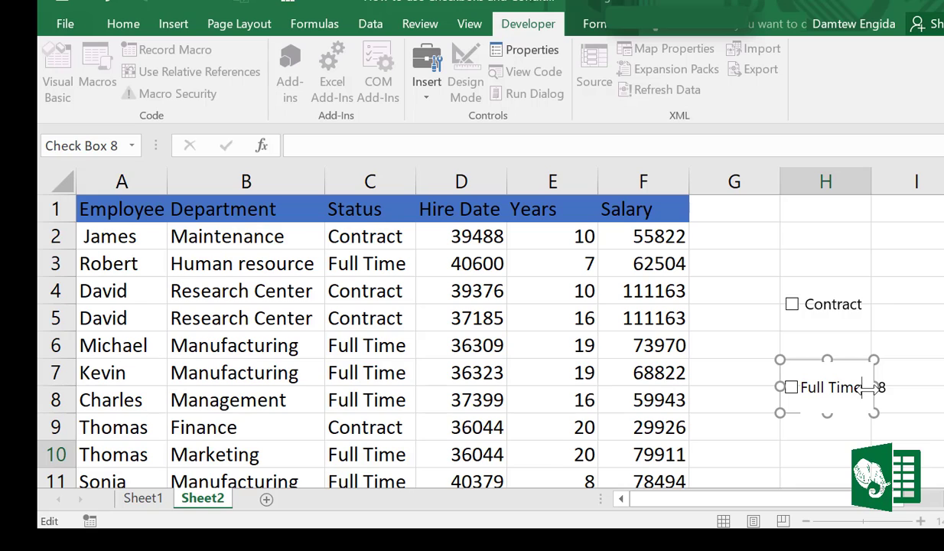
click(896, 315)
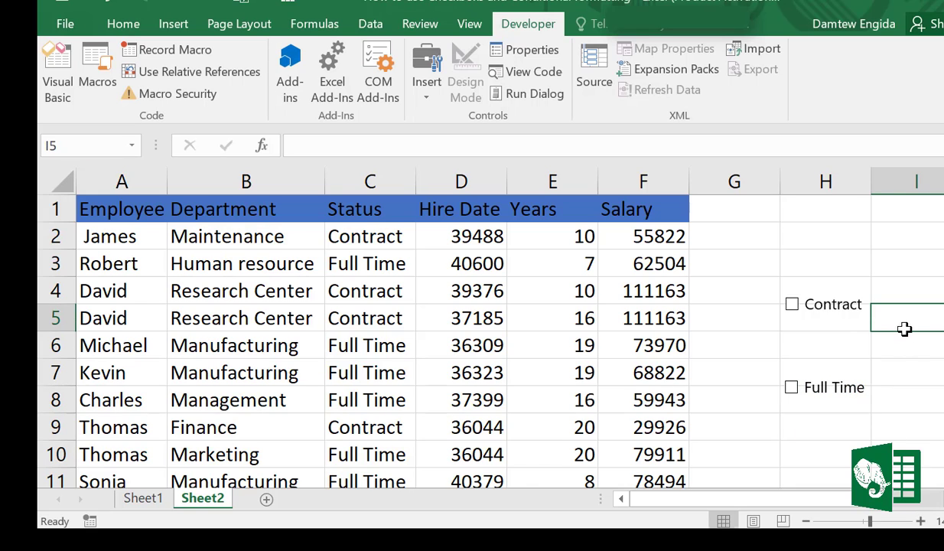
Link the Contract checkbox to cell $H$3 and enable 3-D shading in its control format.
ctrl+click(810, 303)
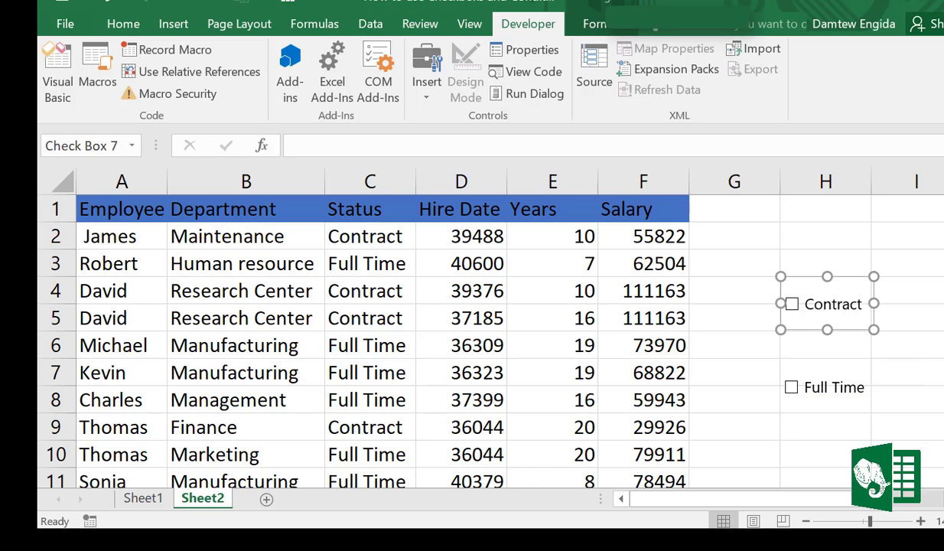
click(33, 250)
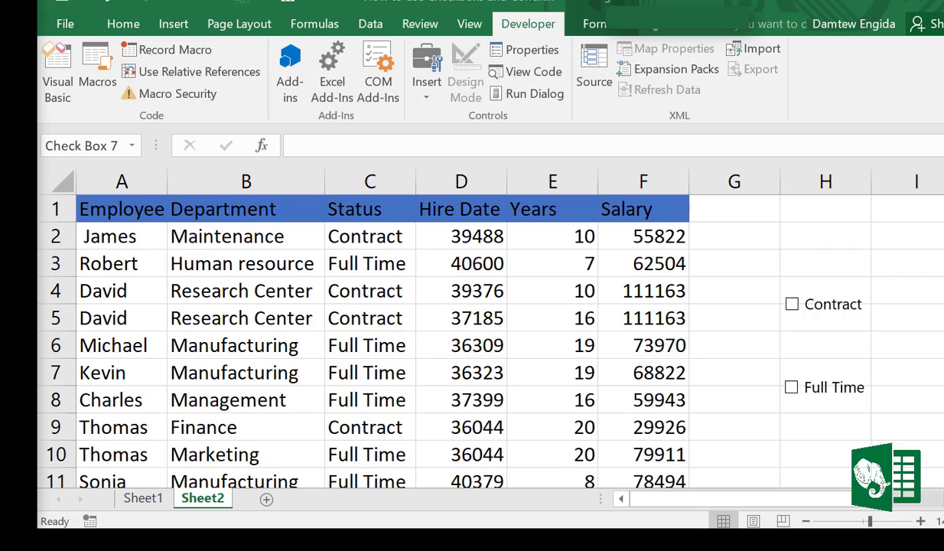
ctrl+click(820, 302)
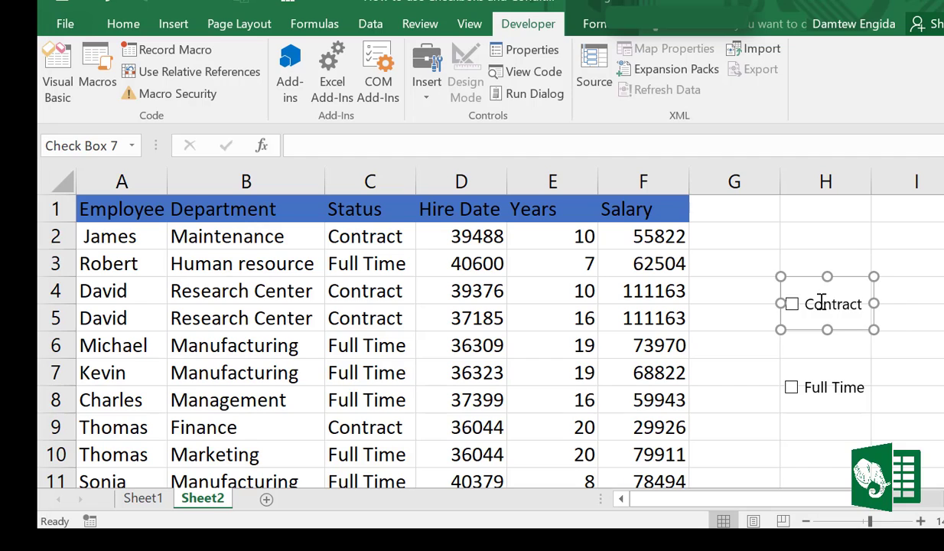
right_click(785, 283)
click(830, 469)
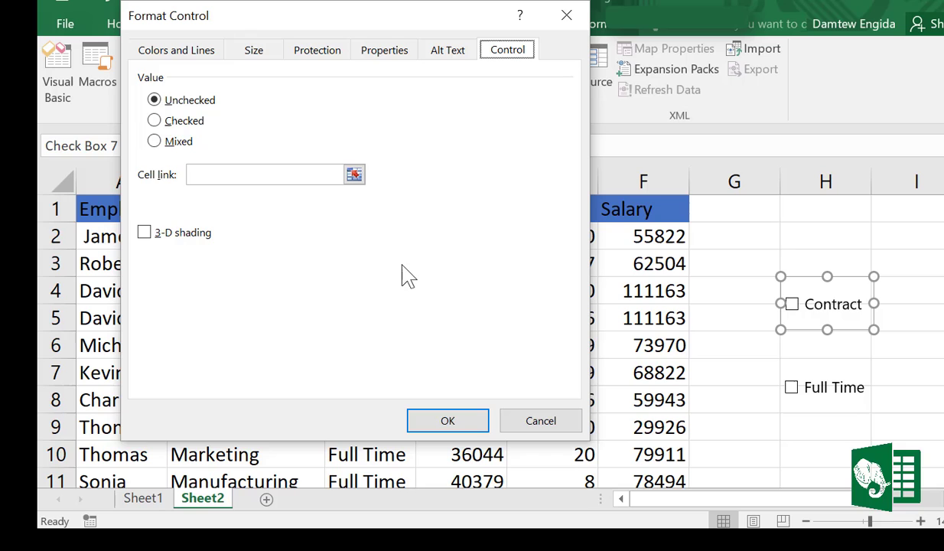
click(209, 175)
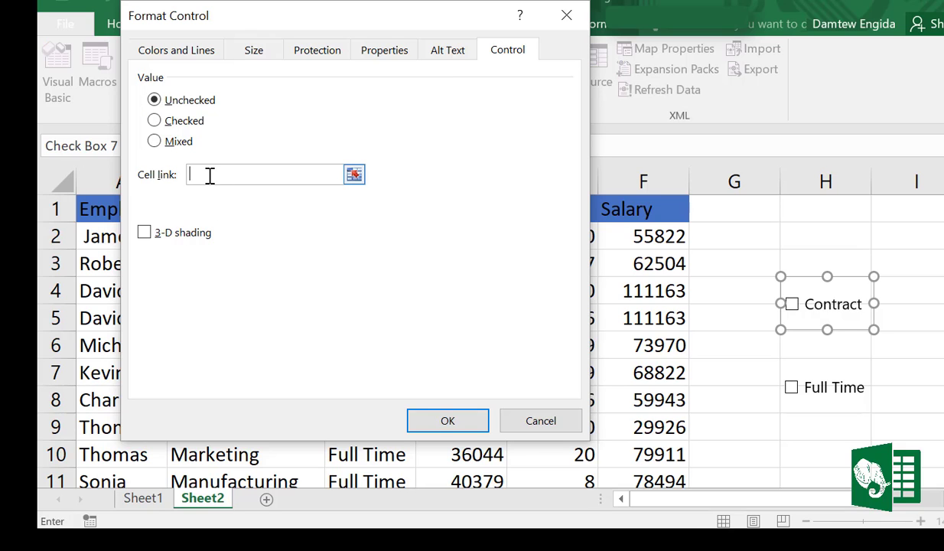
click(815, 263)
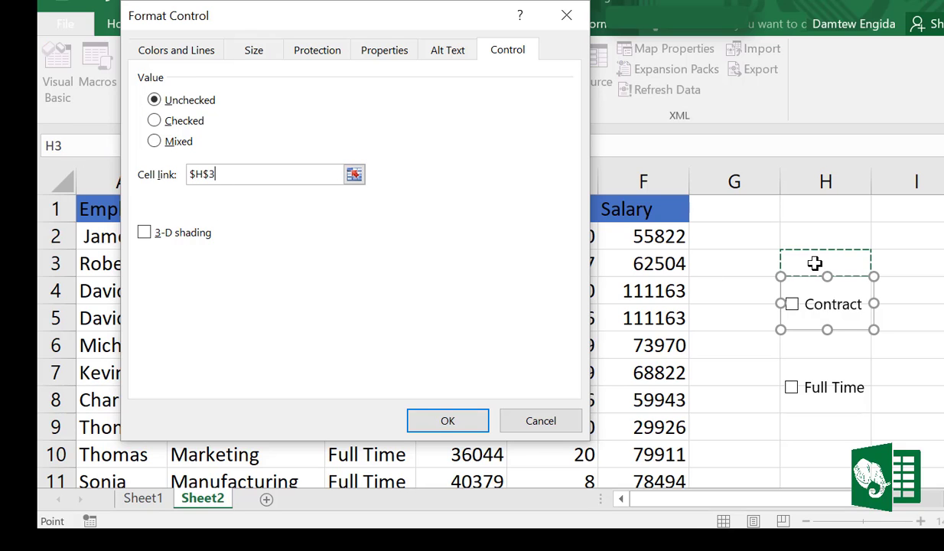
click(146, 233)
click(447, 421)
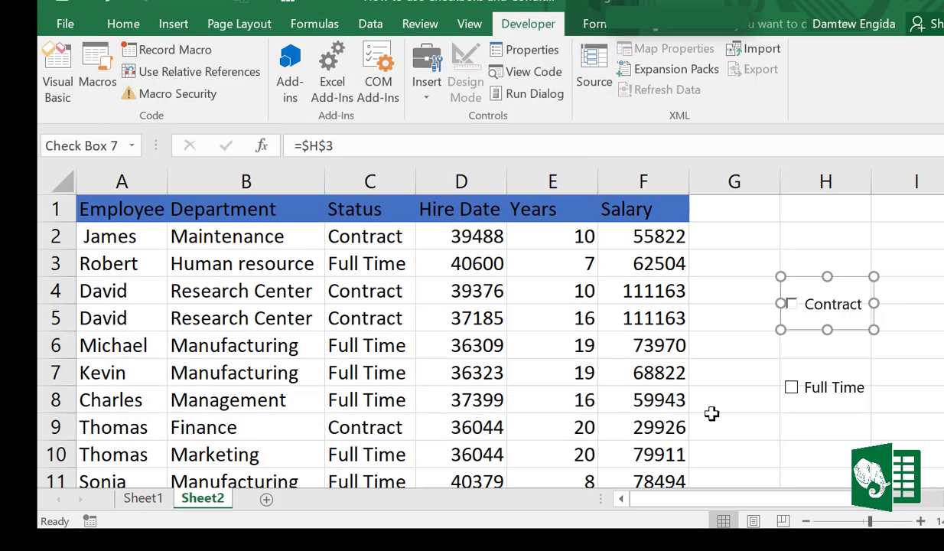
Link the Full Time checkbox to cell $H$9 and enable 3-D shading in its control format.
ctrl+click(813, 378)
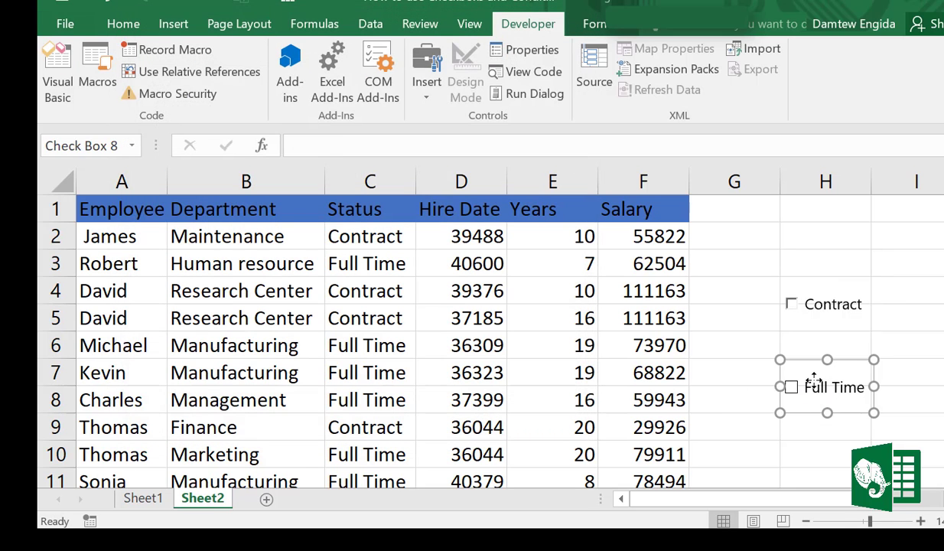
right_click(813, 379)
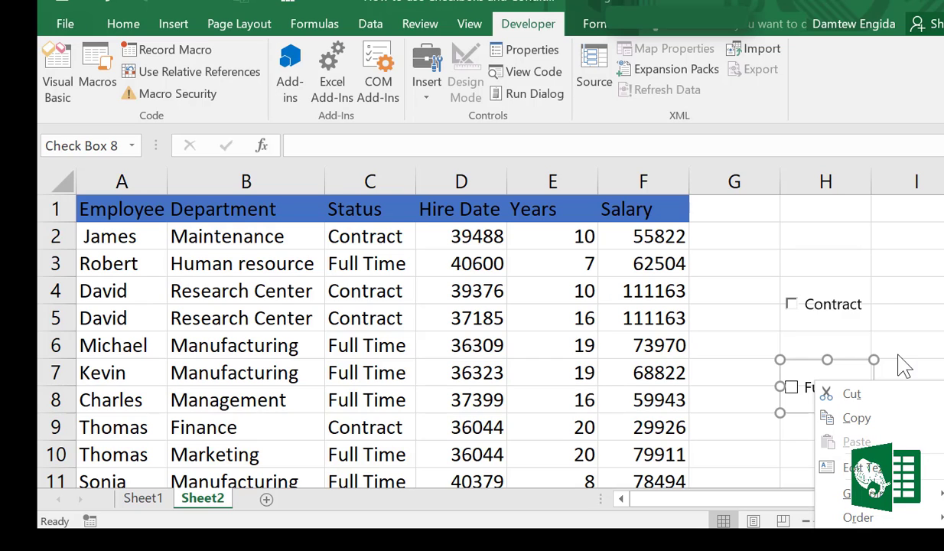
drag(942, 299, 943, 321)
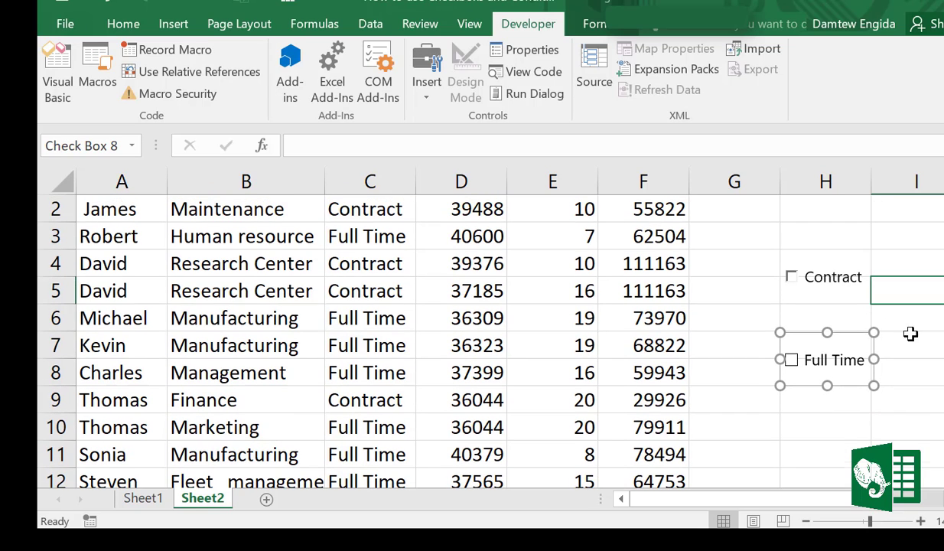
right_click(803, 344)
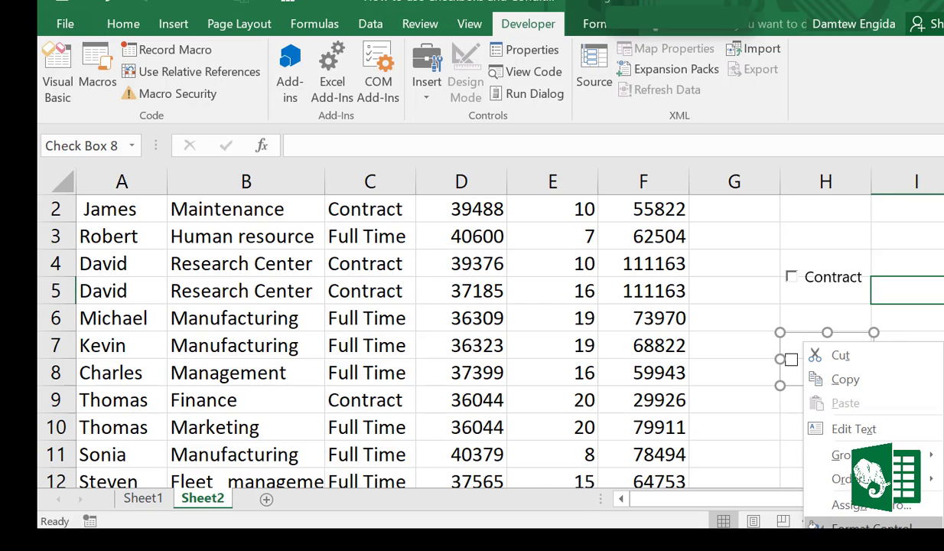
click(834, 530)
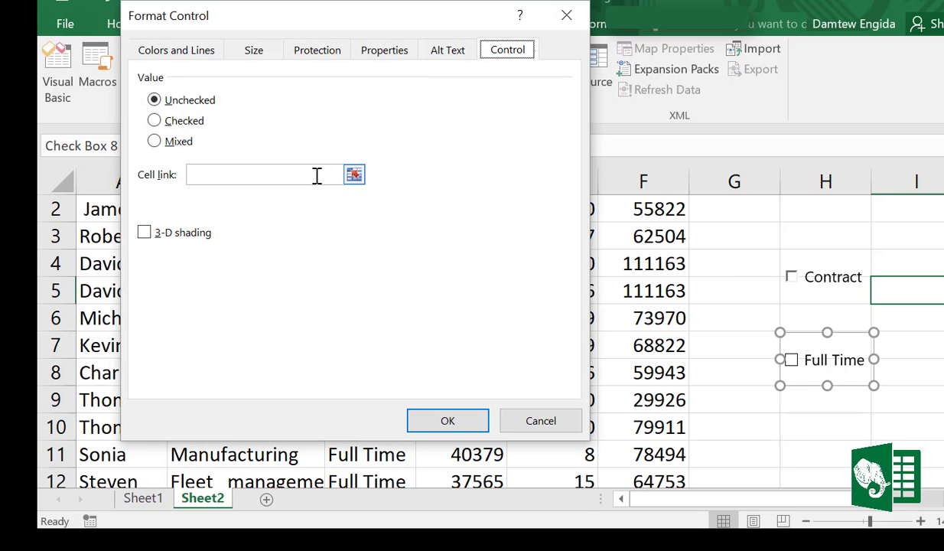
click(317, 176)
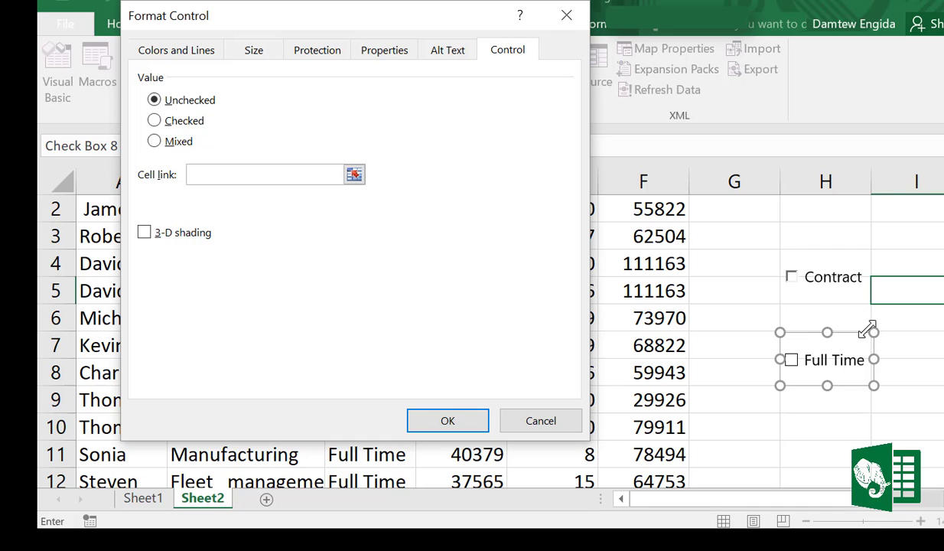
click(841, 401)
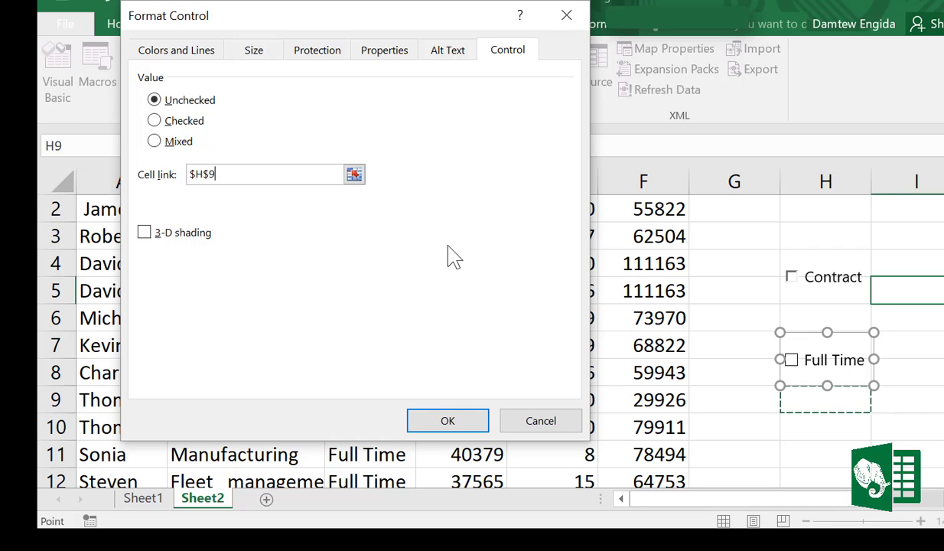
click(143, 232)
click(448, 420)
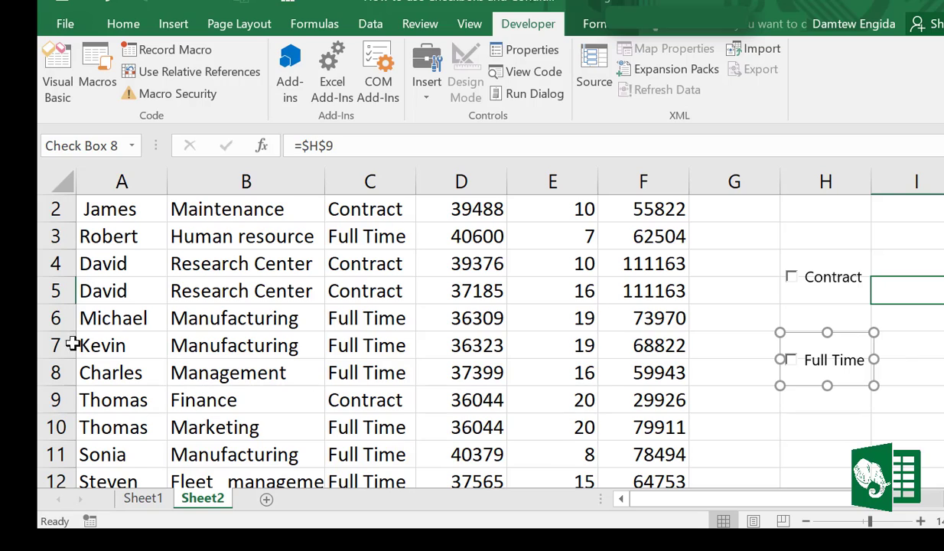
click(29, 306)
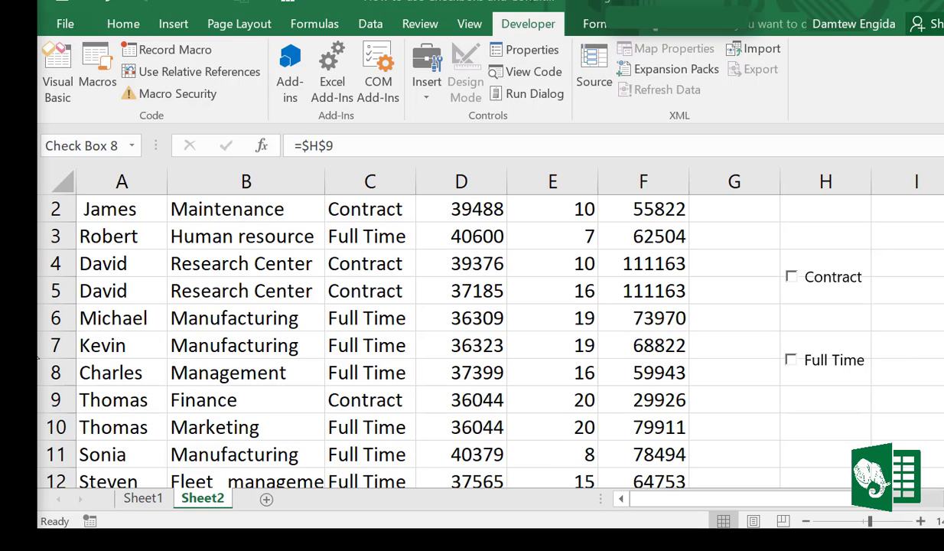
Try to apply a green shape fill to the Full Time checkbox, leaving the box unticked.
click(806, 281)
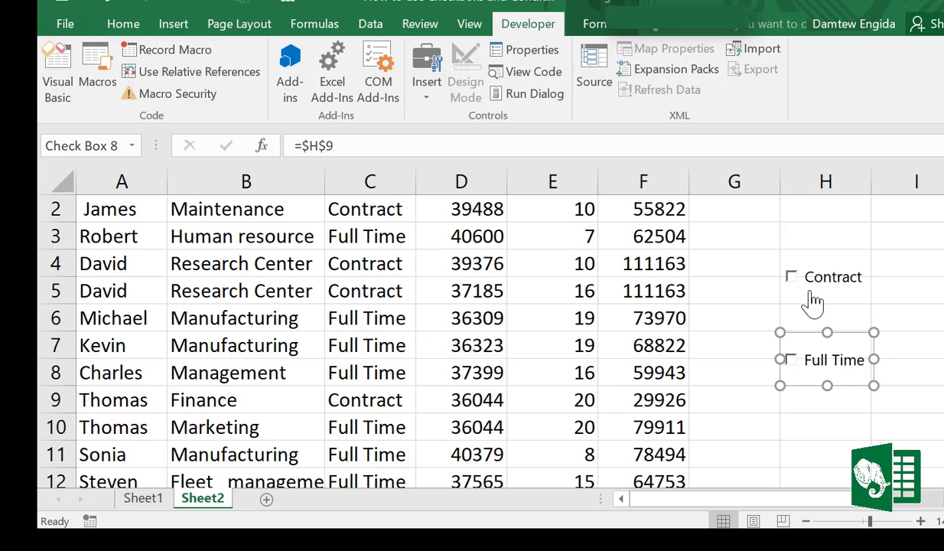
click(601, 29)
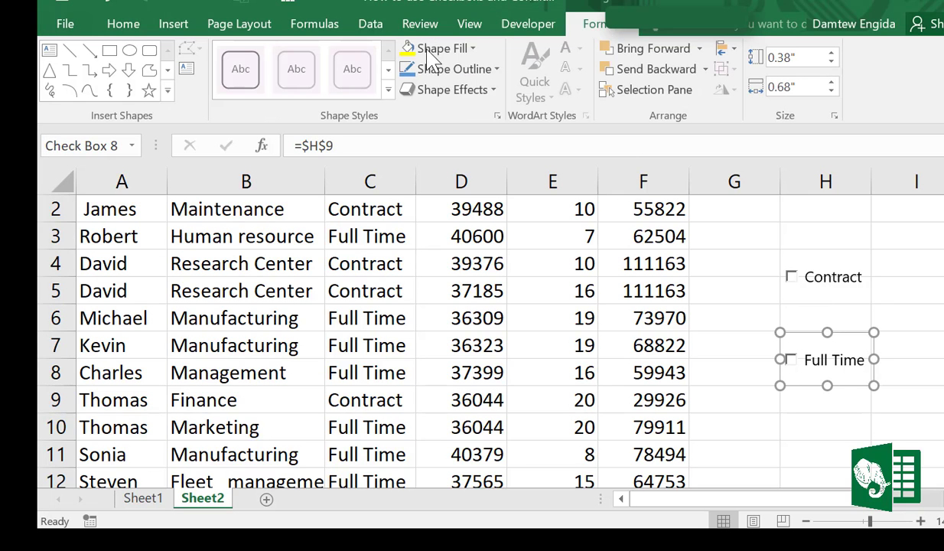
click(480, 58)
click(482, 213)
click(893, 390)
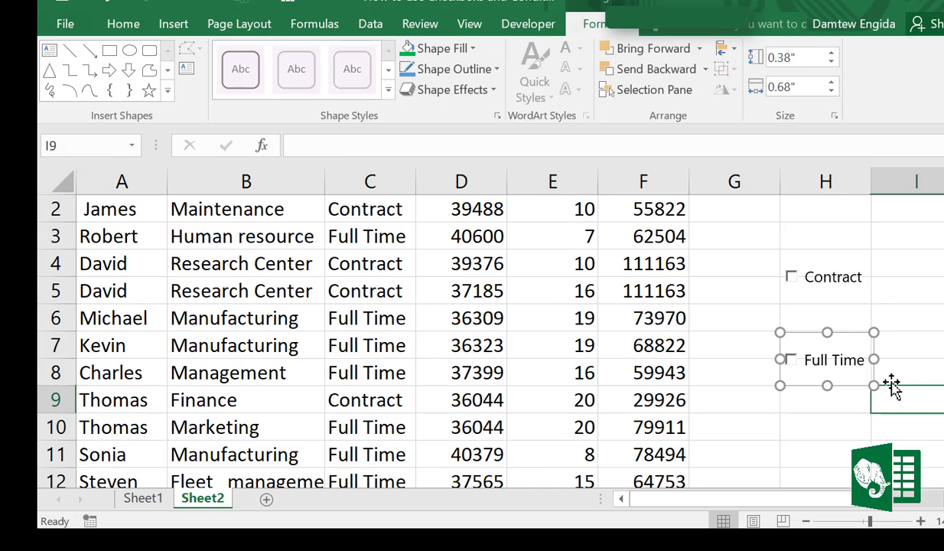
click(841, 357)
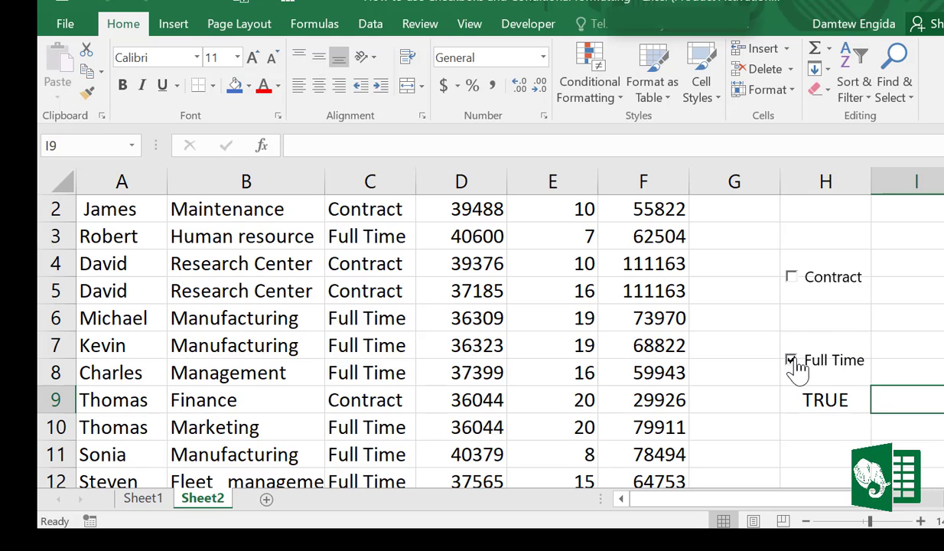
click(794, 361)
Fill the Full Time checkbox's background with the standard green colour.
ctrl+click(812, 355)
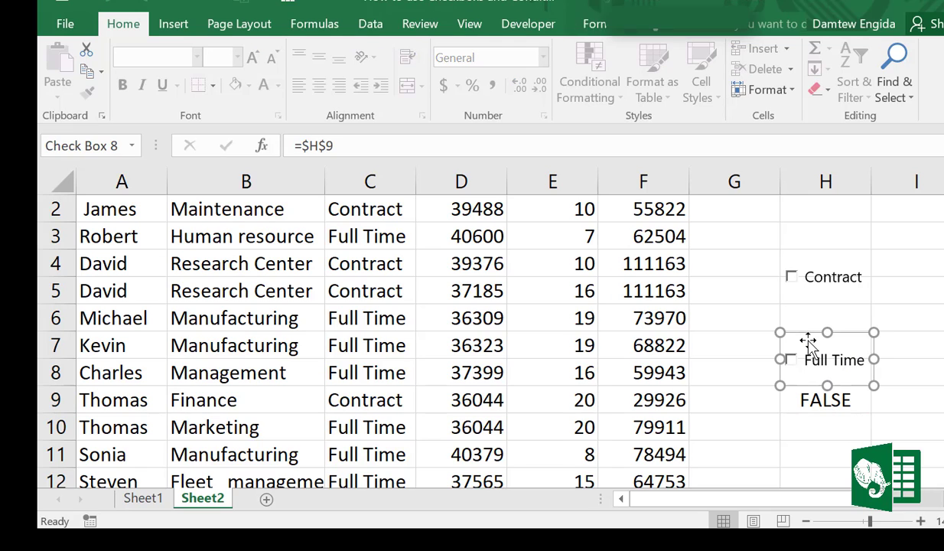
click(593, 25)
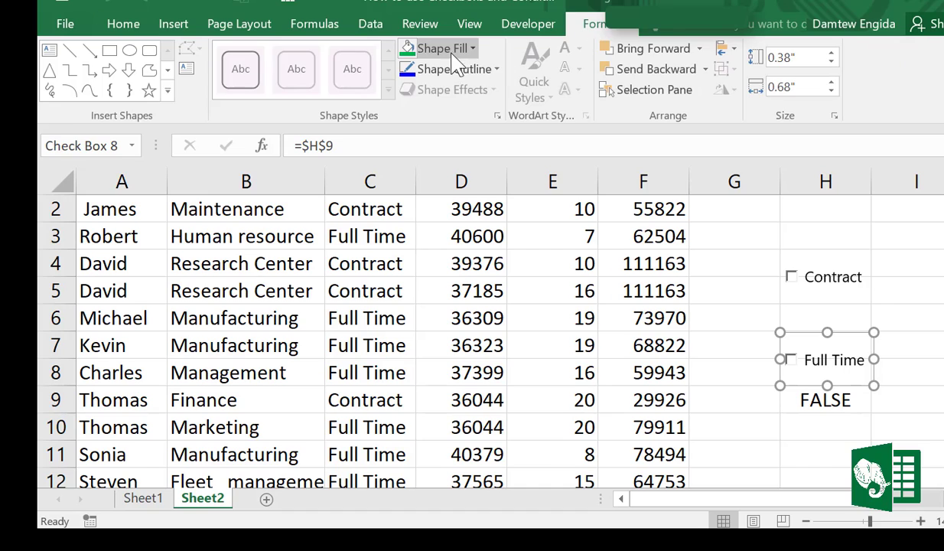
click(438, 50)
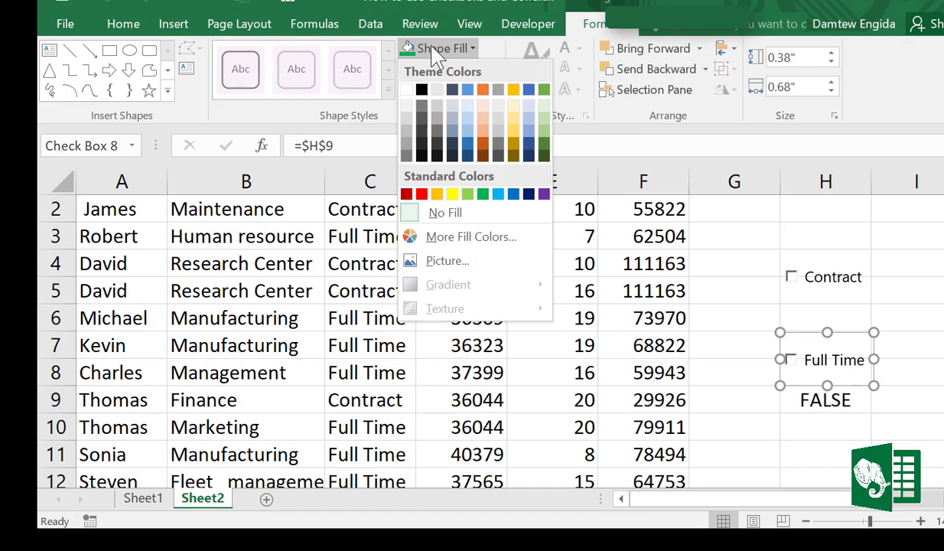
click(485, 195)
click(934, 290)
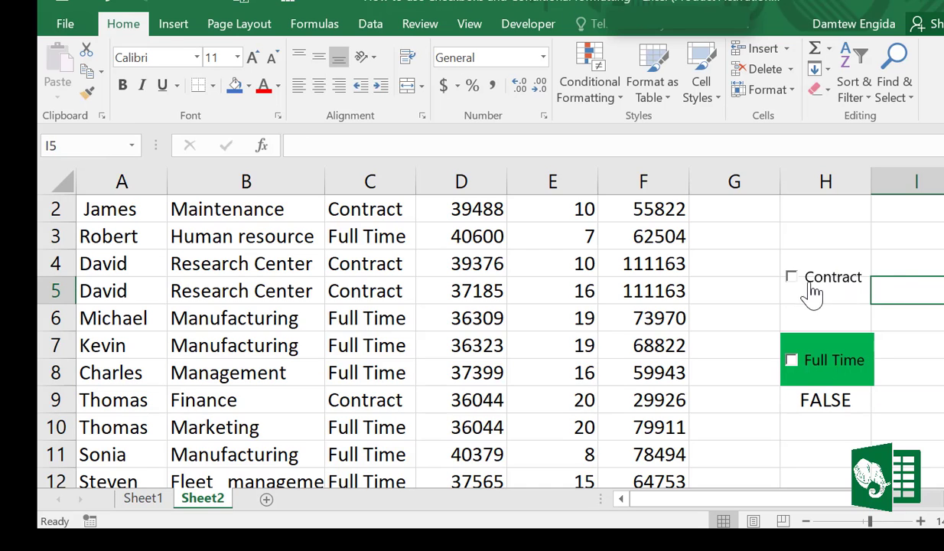
Fill the Contract checkbox's background with the standard yellow colour.
ctrl+click(789, 270)
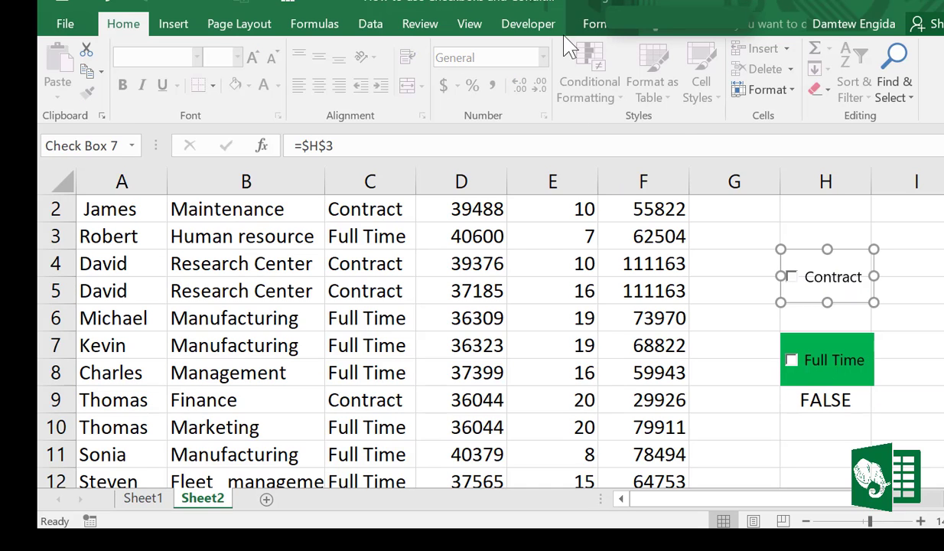
click(596, 24)
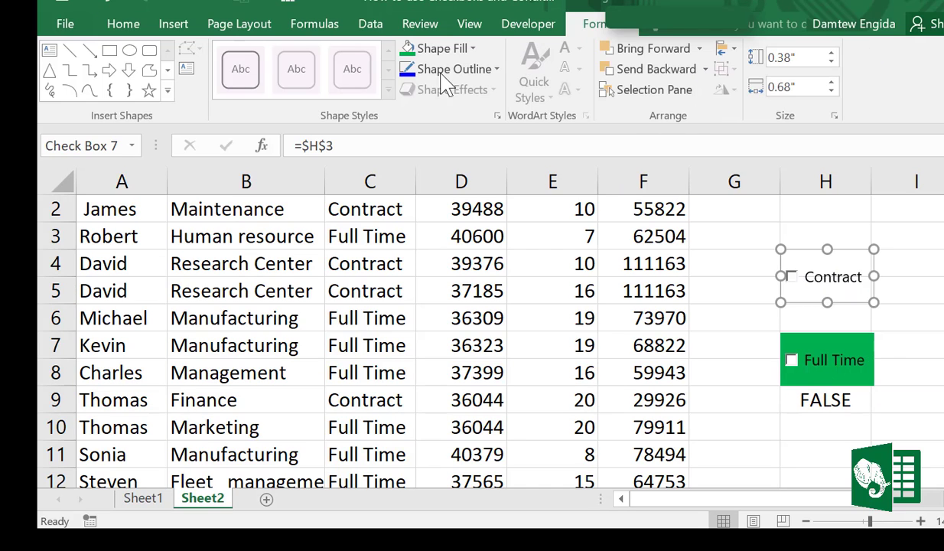
click(472, 49)
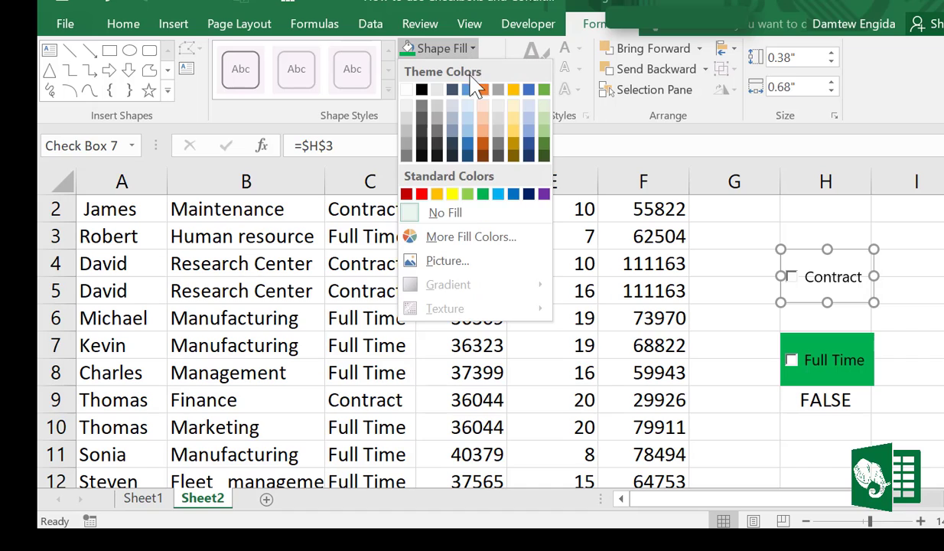
click(457, 200)
click(908, 354)
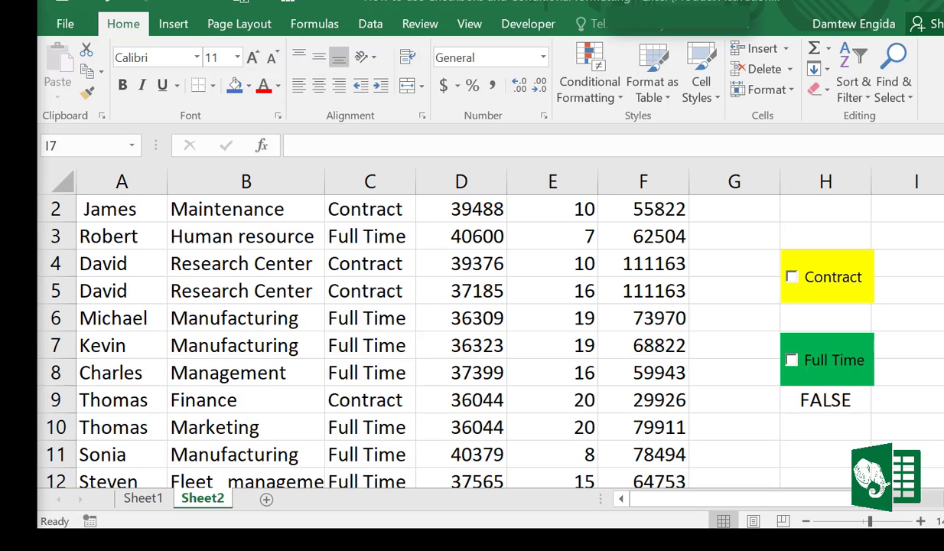
Test the Contract and Full Time checkboxes by ticking and clearing each while checking linked cells H3 and H9.
click(794, 279)
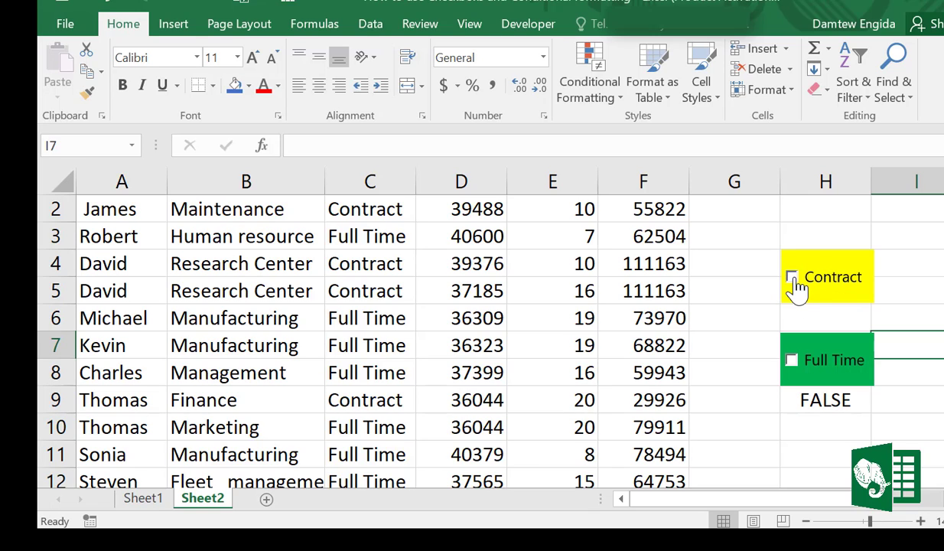
click(792, 279)
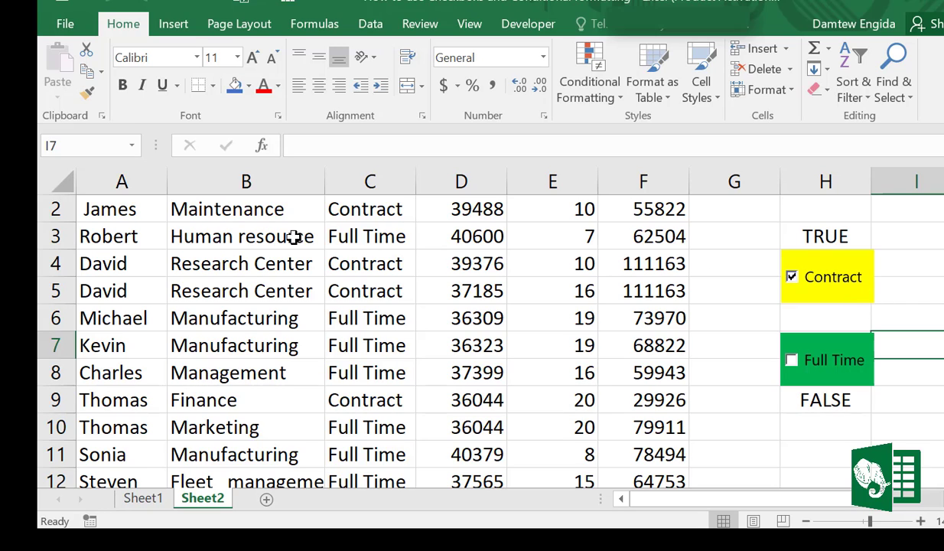
click(337, 214)
click(358, 265)
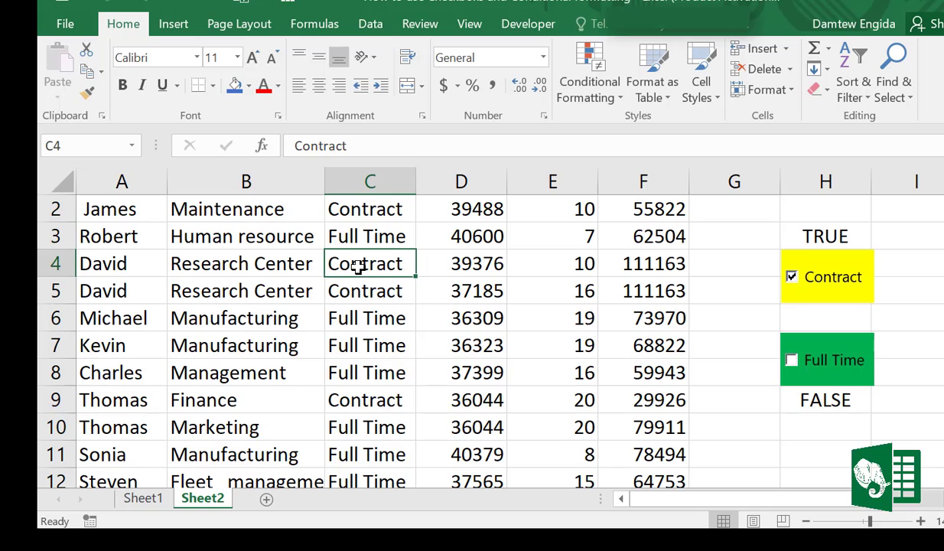
click(792, 277)
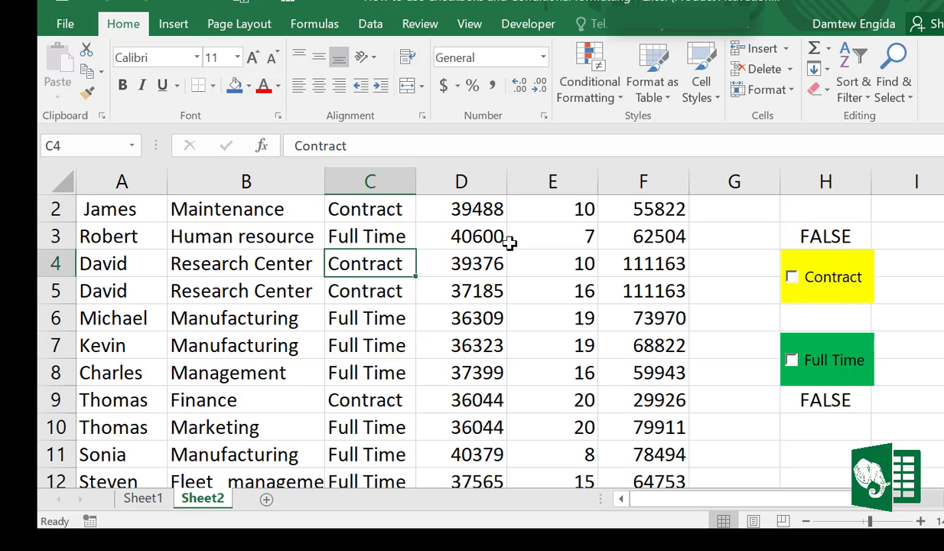
click(792, 360)
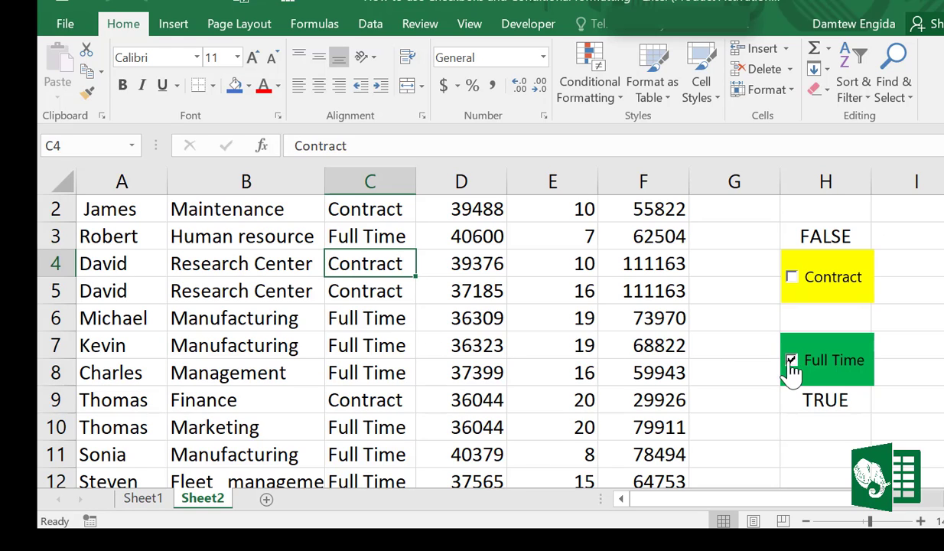
click(792, 360)
click(35, 391)
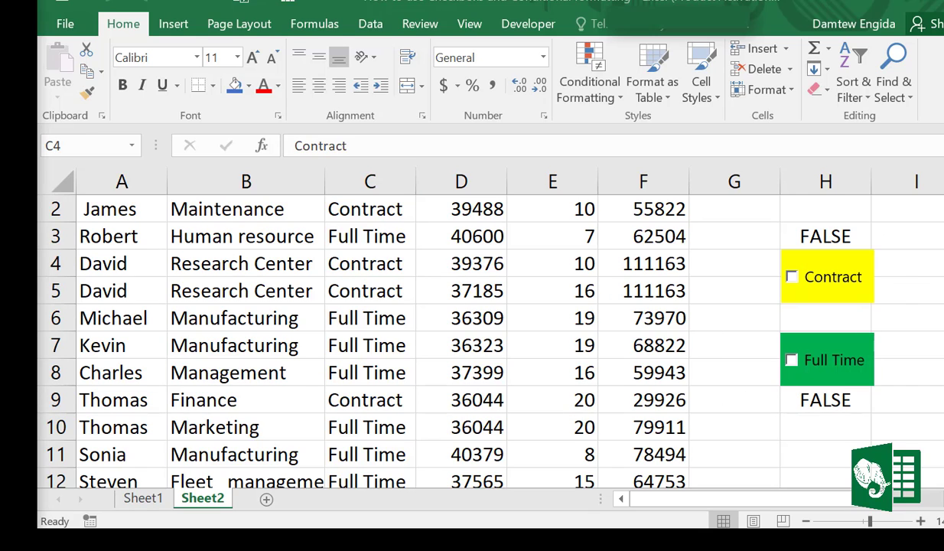
drag(943, 238, 942, 230)
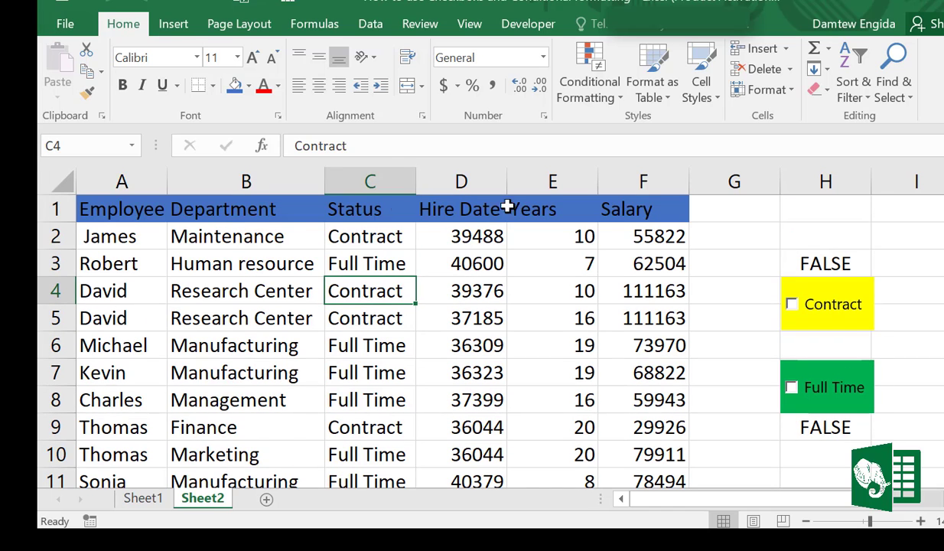
Start a new formula-based conditional formatting rule for the whole employee table, from A1 to its last cell.
click(130, 211)
key(ctrl+shift+End)
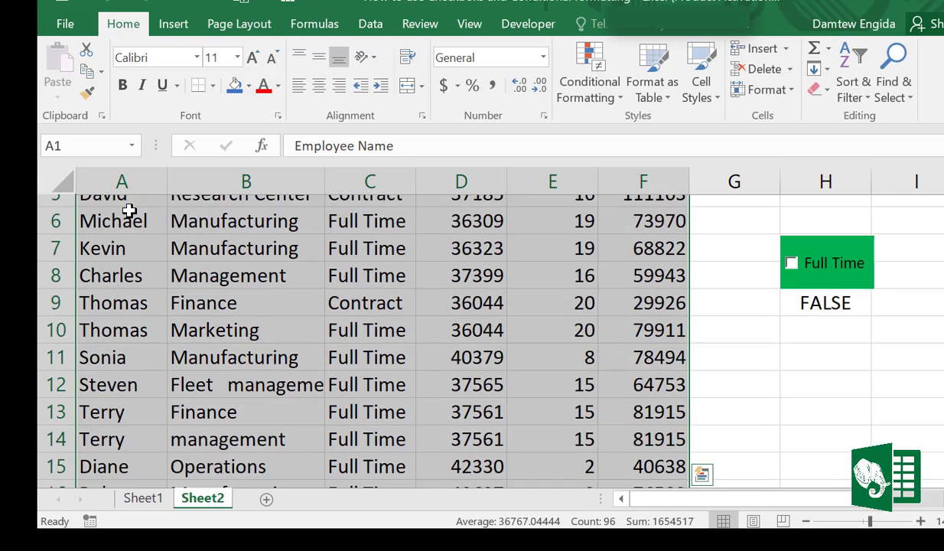
scroll(650, 295, up, 2)
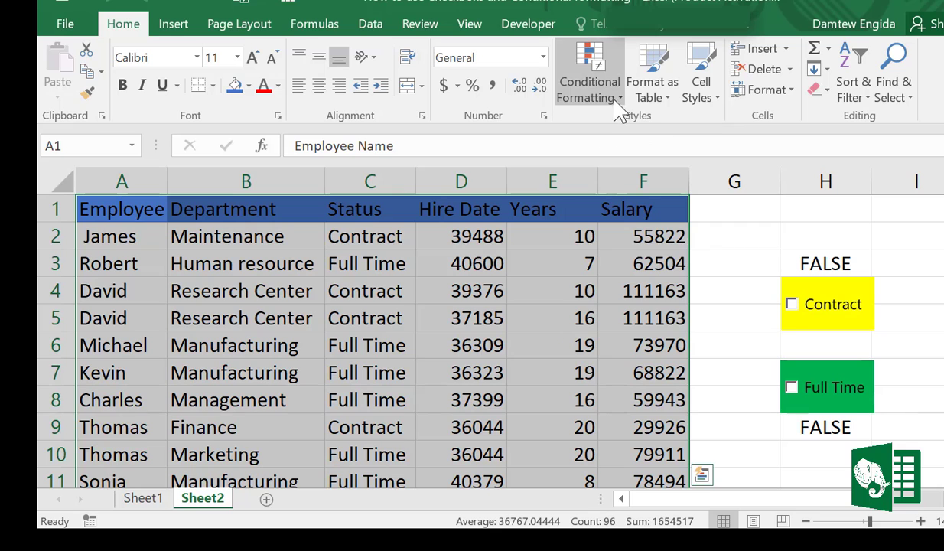
click(621, 98)
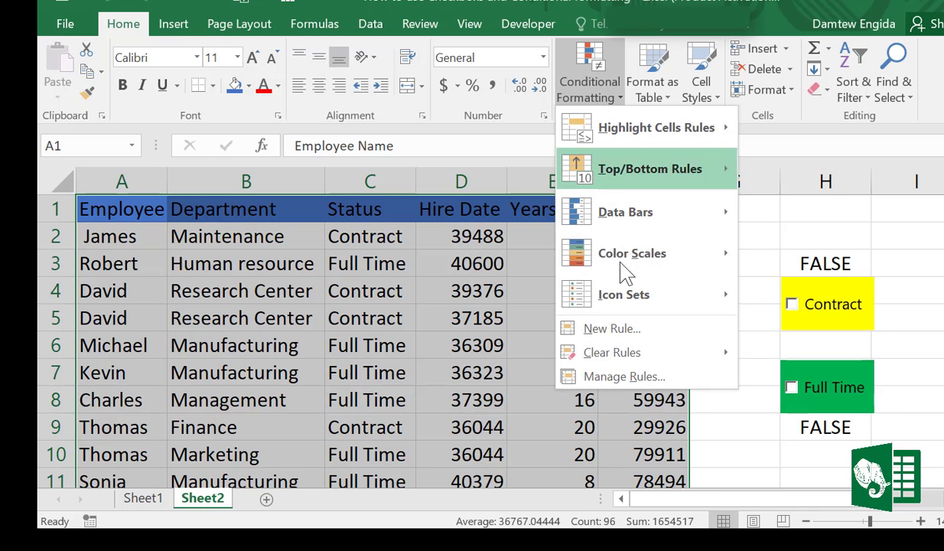
click(600, 331)
drag(399, 100, 574, 53)
click(341, 184)
Enter the rule's AND formula, testing $C1 for "Contract" together with the linked cell $H$3.
click(324, 254)
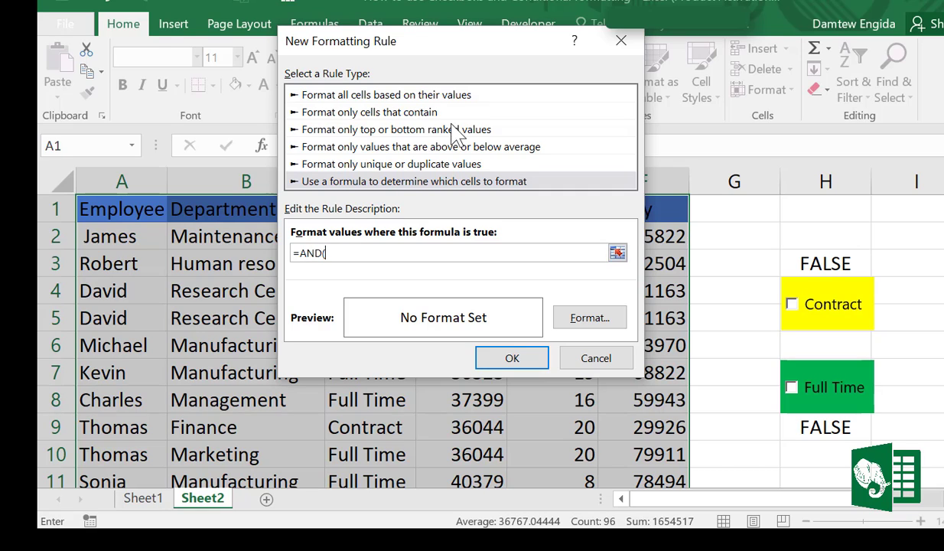
drag(442, 44, 660, 131)
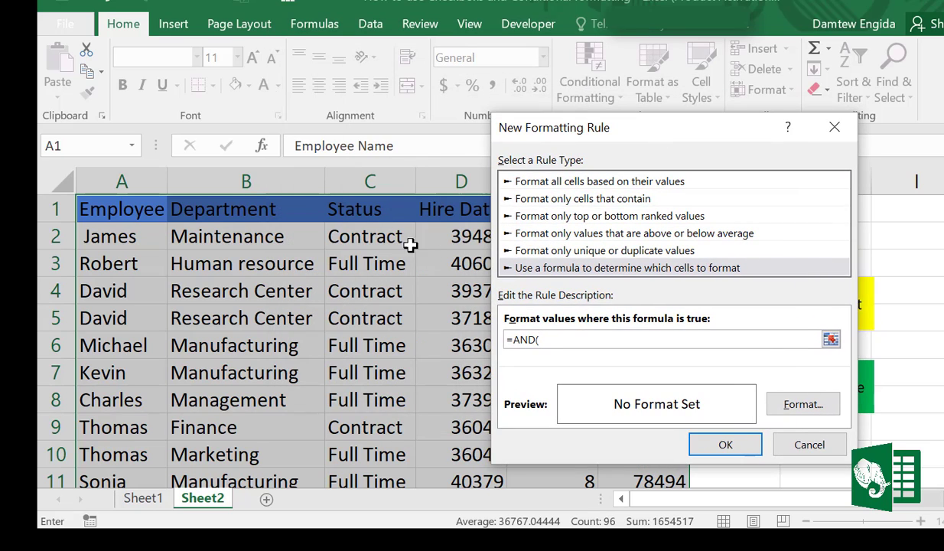
click(382, 243)
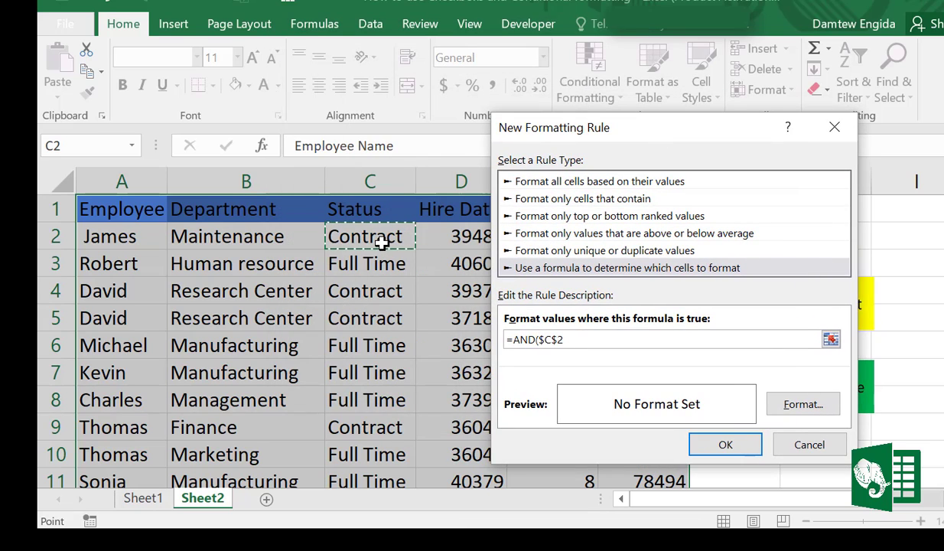
click(376, 210)
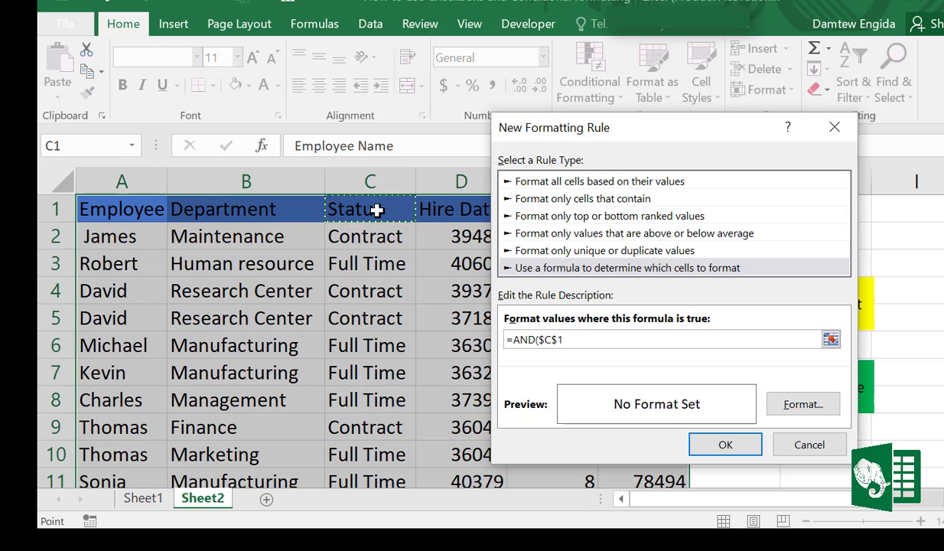
key(F4)
text(="Contra)
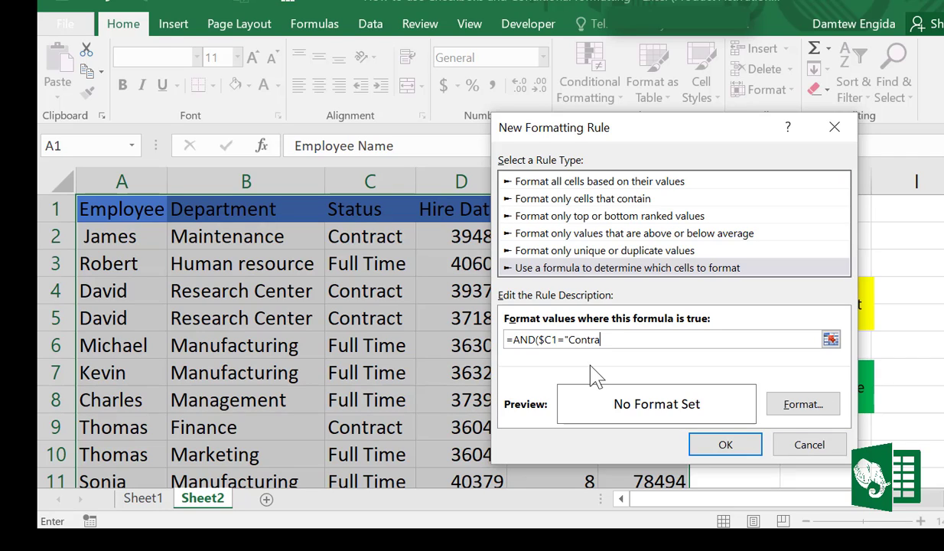
text(ct,)
drag(661, 124, 409, 99)
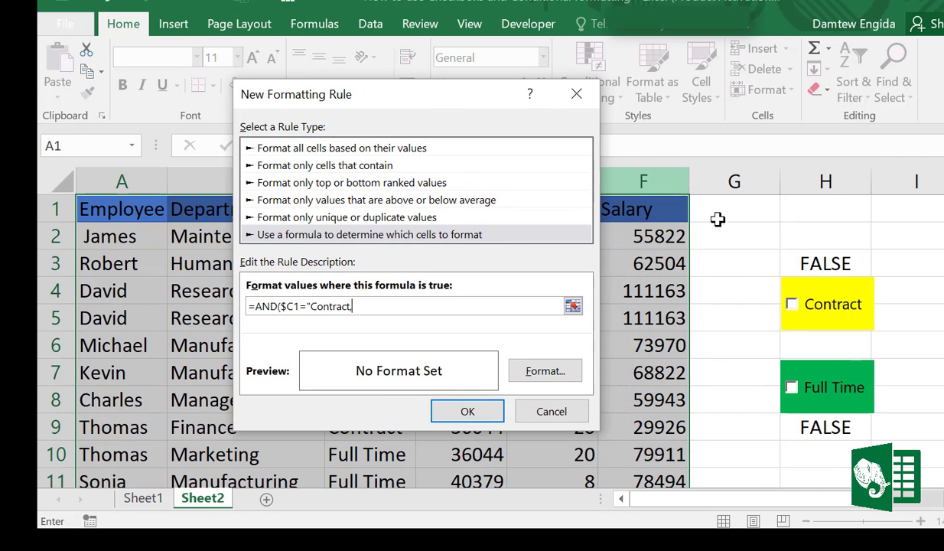
click(820, 264)
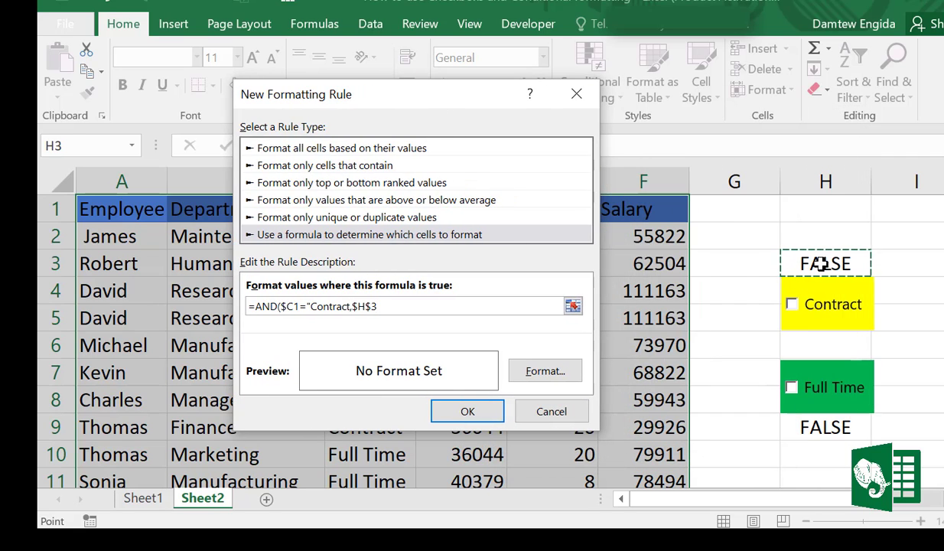
text())
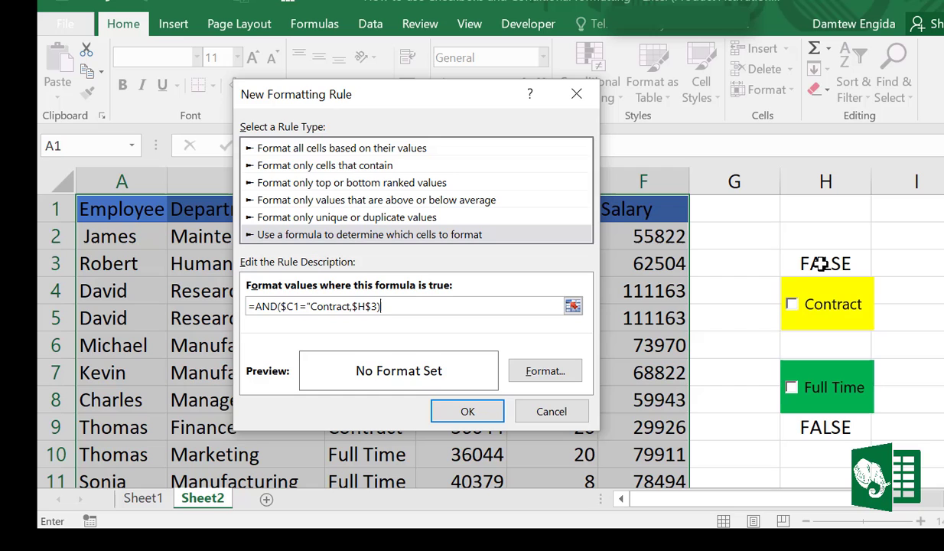
Give the Contract rule a standard yellow fill and try to apply the rule.
click(556, 378)
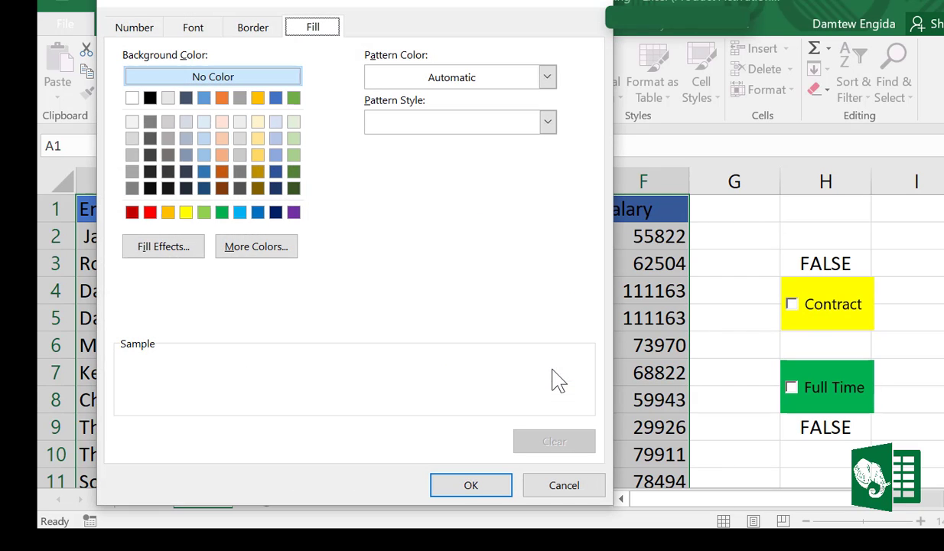
click(186, 212)
click(482, 488)
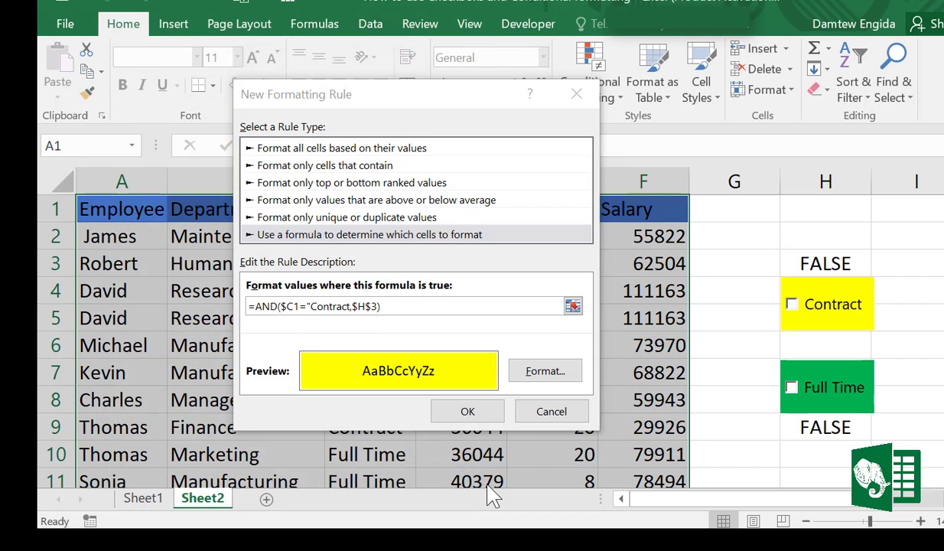
click(470, 413)
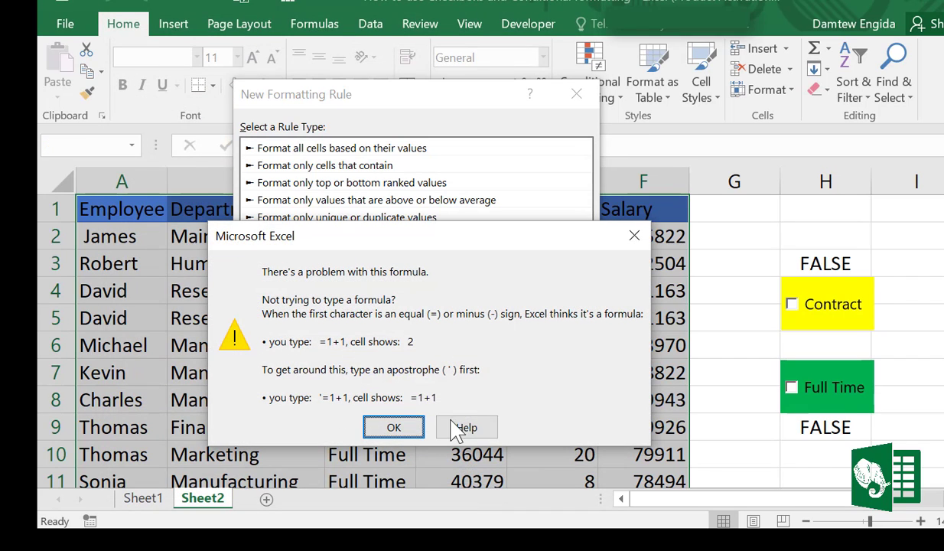
Add the missing closing quotation mark after Contract in the rule's formula and apply the rule.
click(406, 430)
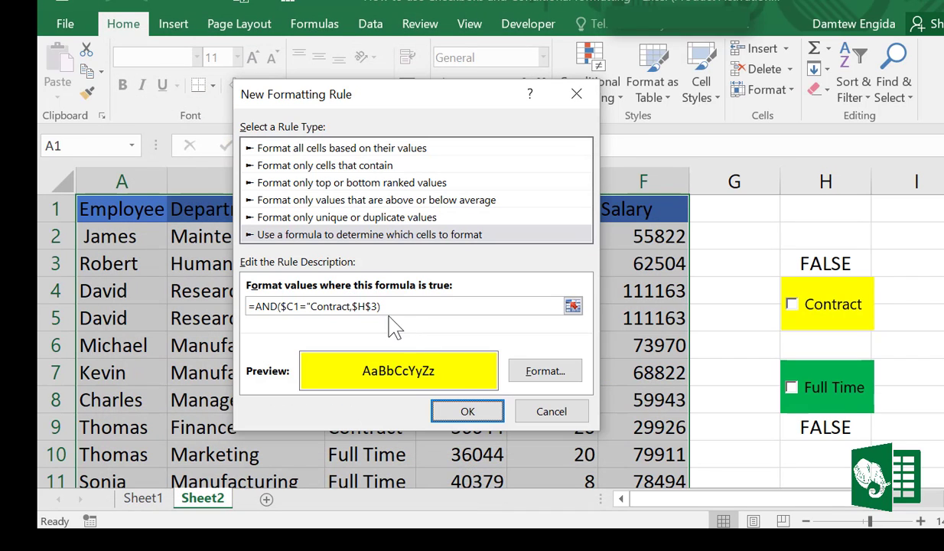
click(352, 306)
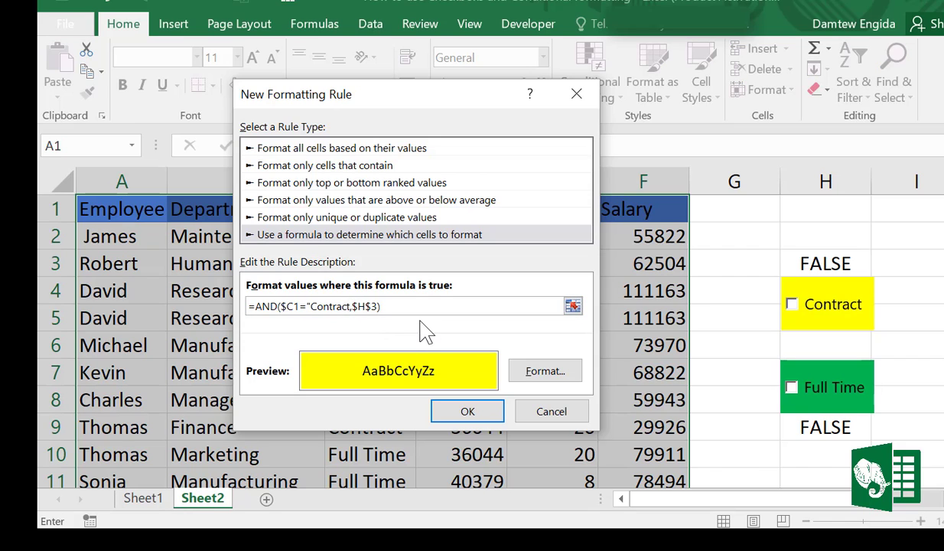
click(474, 410)
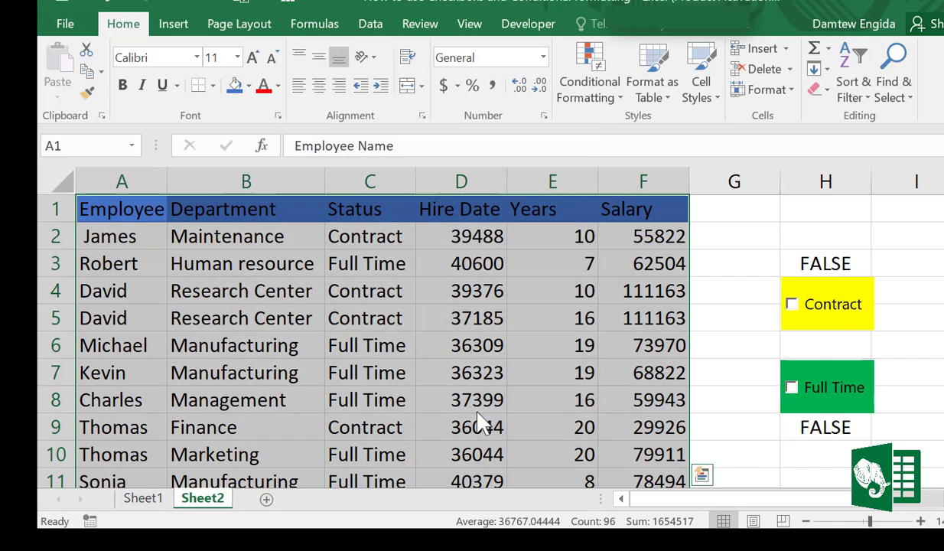
Test the Contract checkbox by ticking and clearing it while checking the highlighting of Contract rows.
click(796, 307)
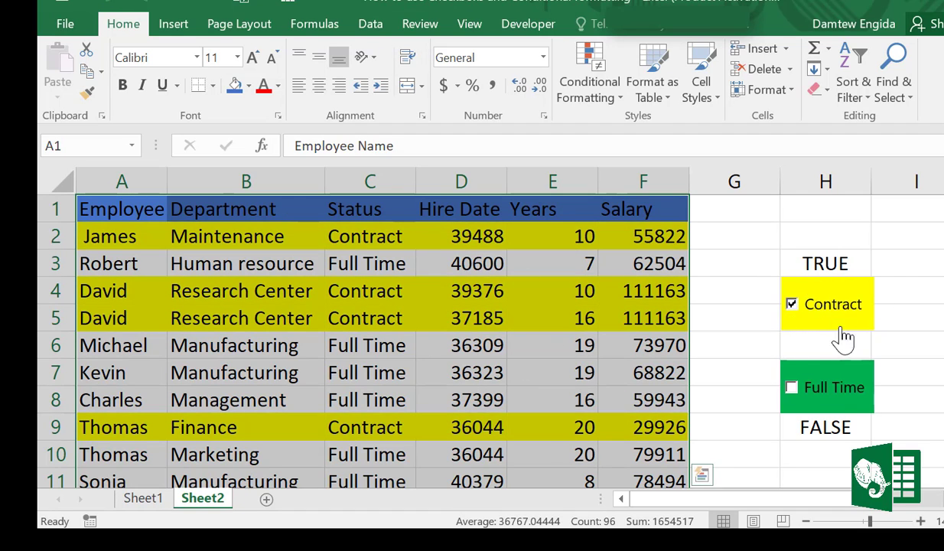
click(792, 304)
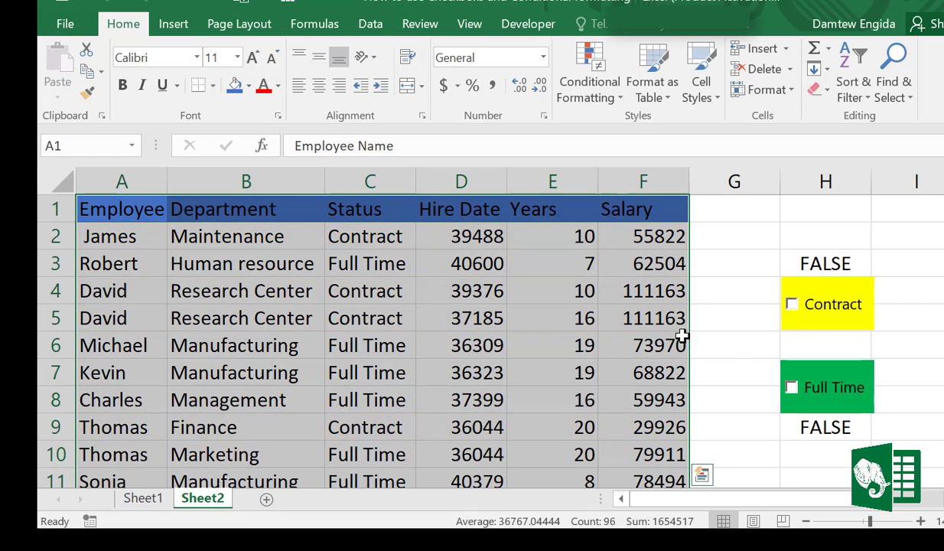
Start a second formula-based conditional formatting rule for the entire employee table, header row included.
click(113, 216)
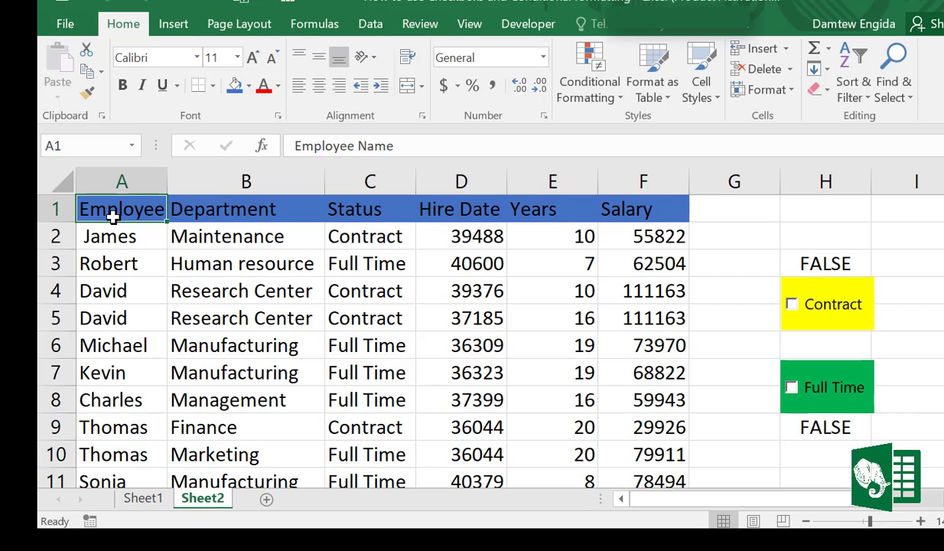
key(ctrl+shift+End)
scroll(735, 227, up, 2)
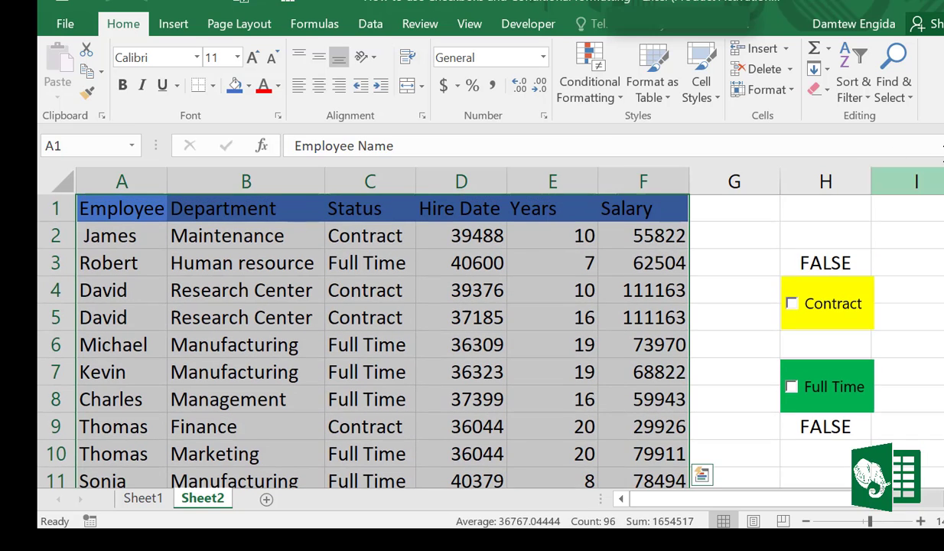
click(622, 100)
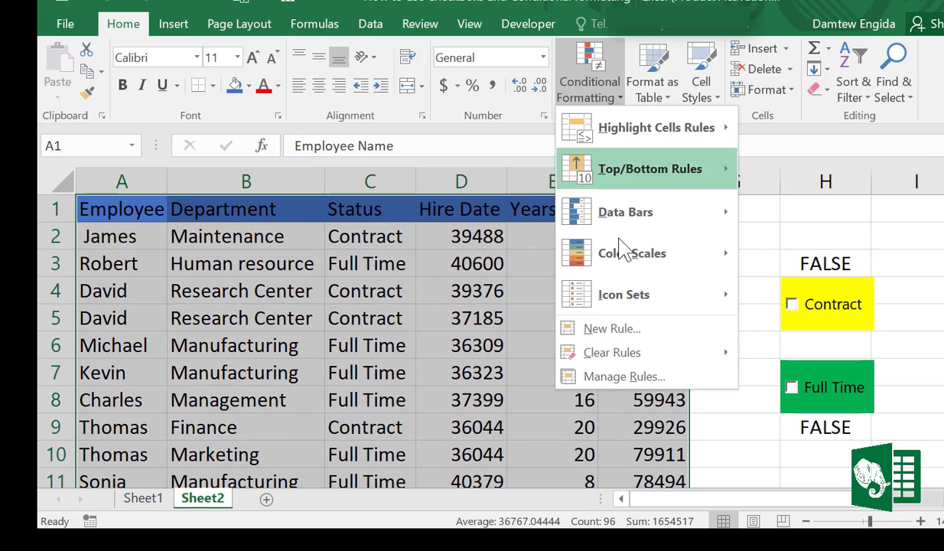
click(589, 329)
click(264, 218)
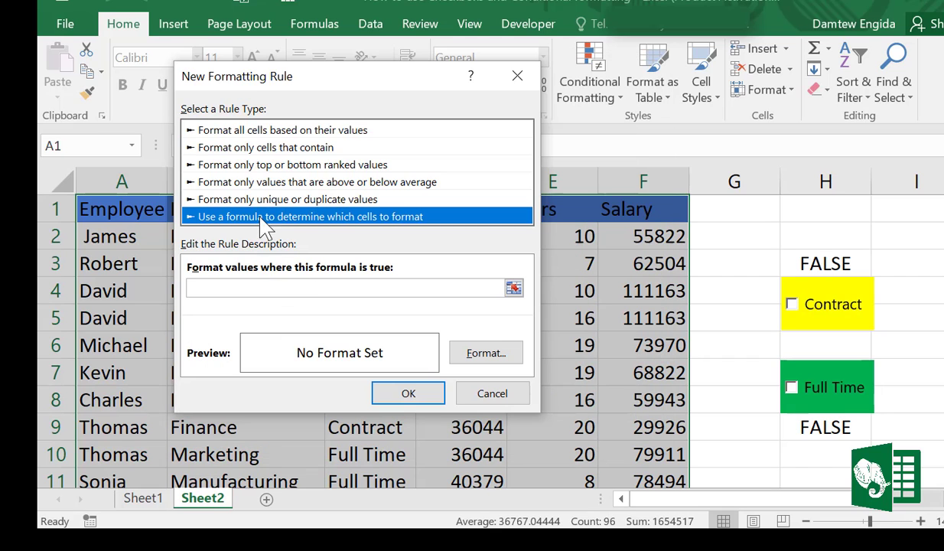
Enter =AND($C1="Full Time",$H$9) as the second rule's formula.
click(260, 289)
drag(364, 87, 657, 98)
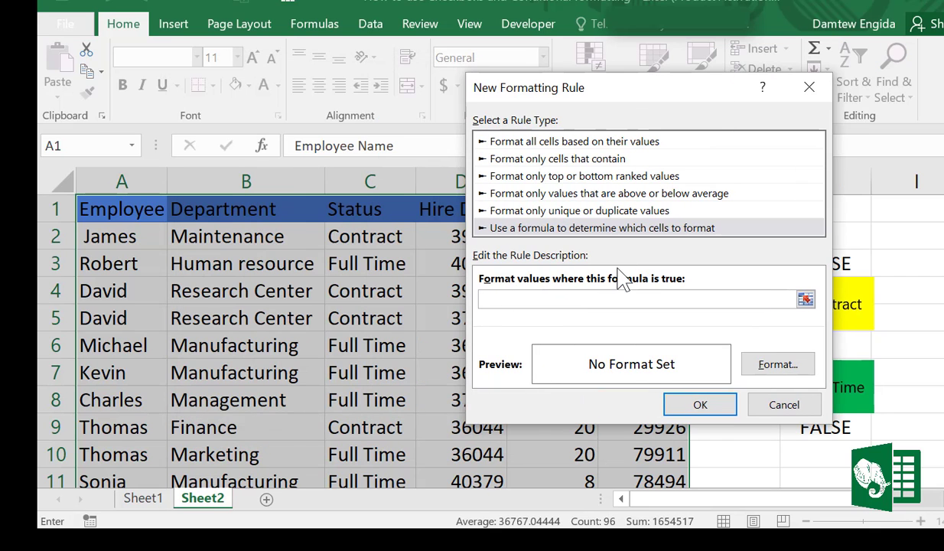
text(=AND()
click(375, 209)
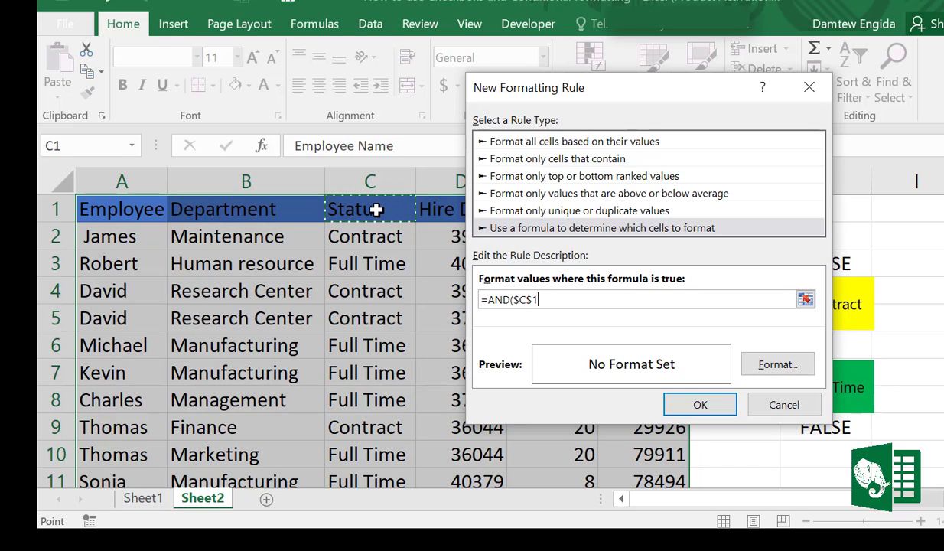
key(F4)
text(+)
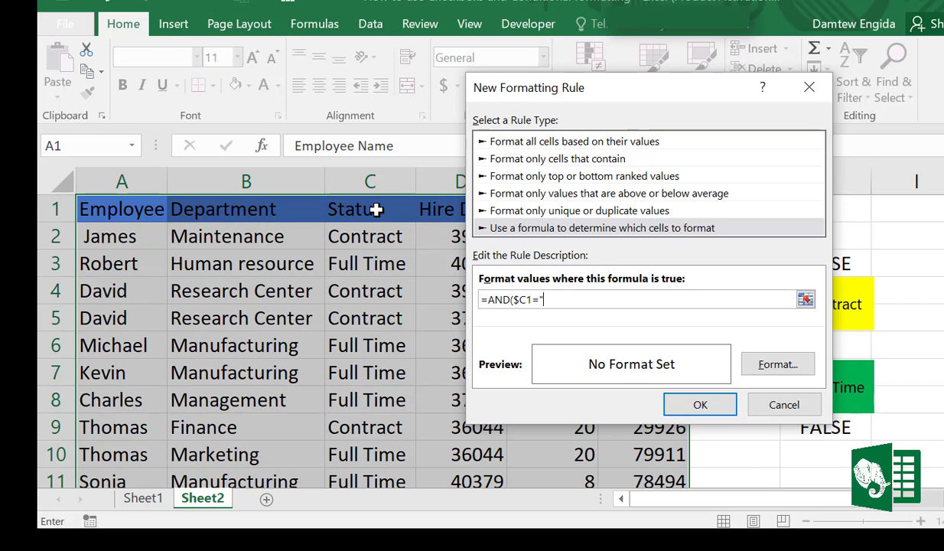
text("Full Time",)
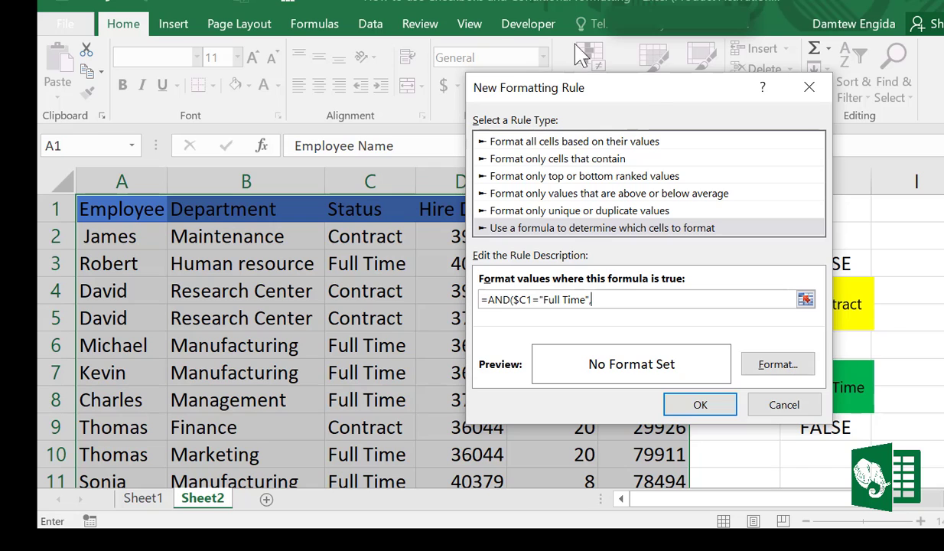
drag(623, 80, 396, 73)
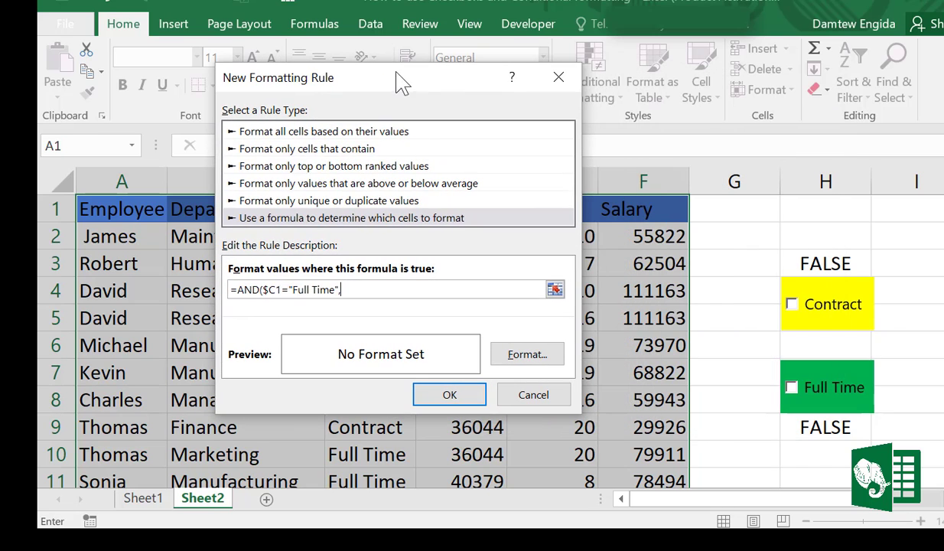
click(839, 427)
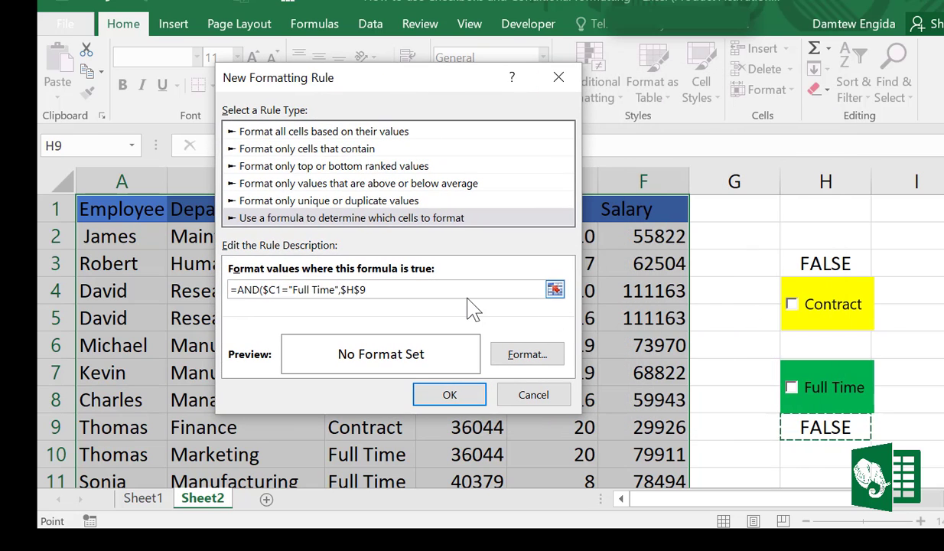
text())
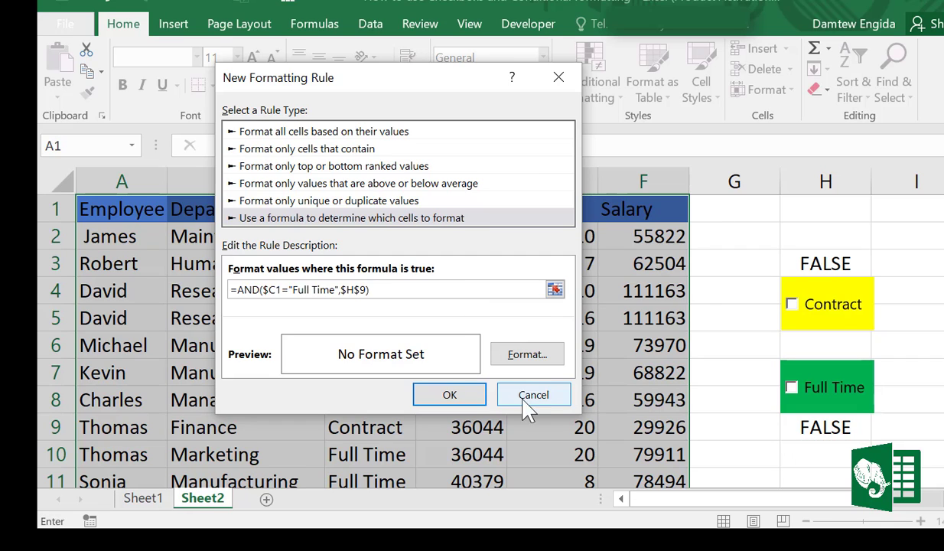
Give the Full Time rule a standard green fill and apply the rule to the table.
click(537, 358)
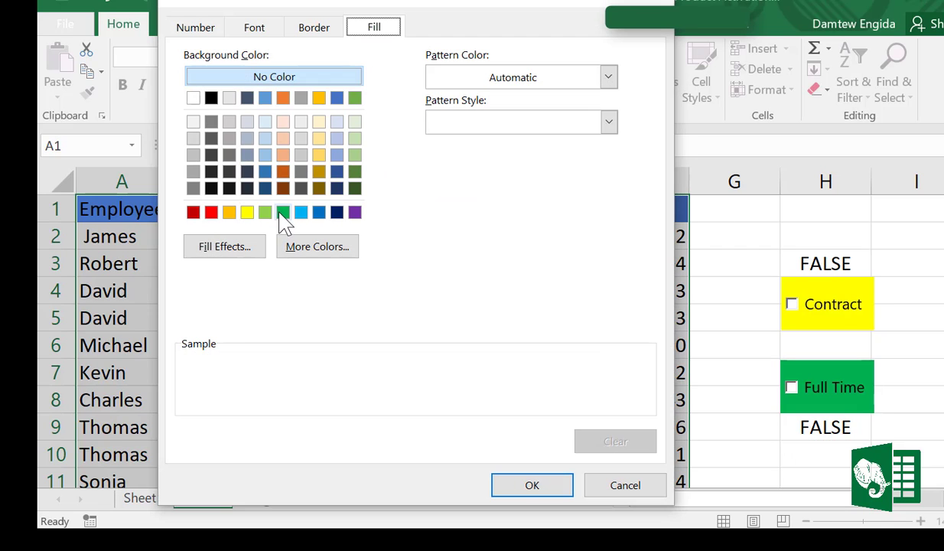
click(283, 214)
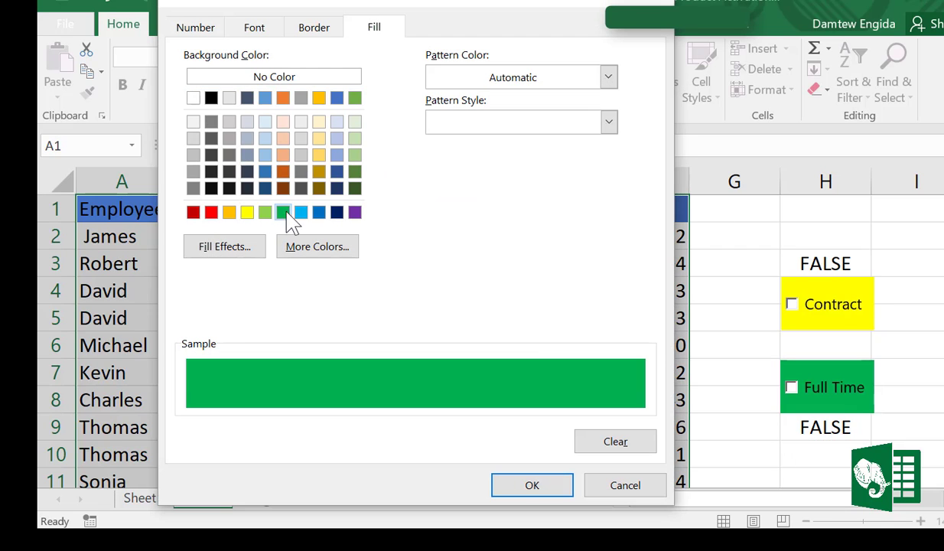
click(531, 487)
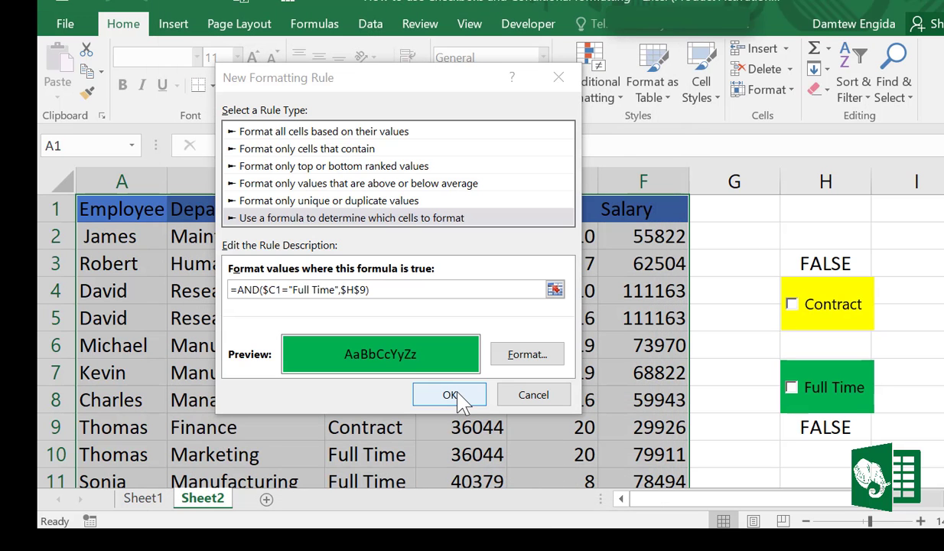
click(451, 395)
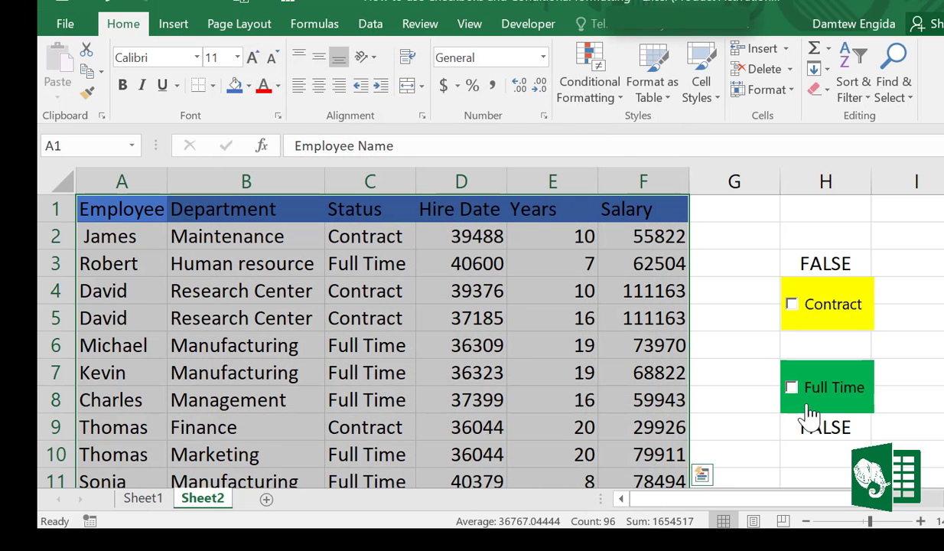
Test the Full Time checkbox by ticking and clearing it while checking the highlighting of Full Time rows.
click(792, 388)
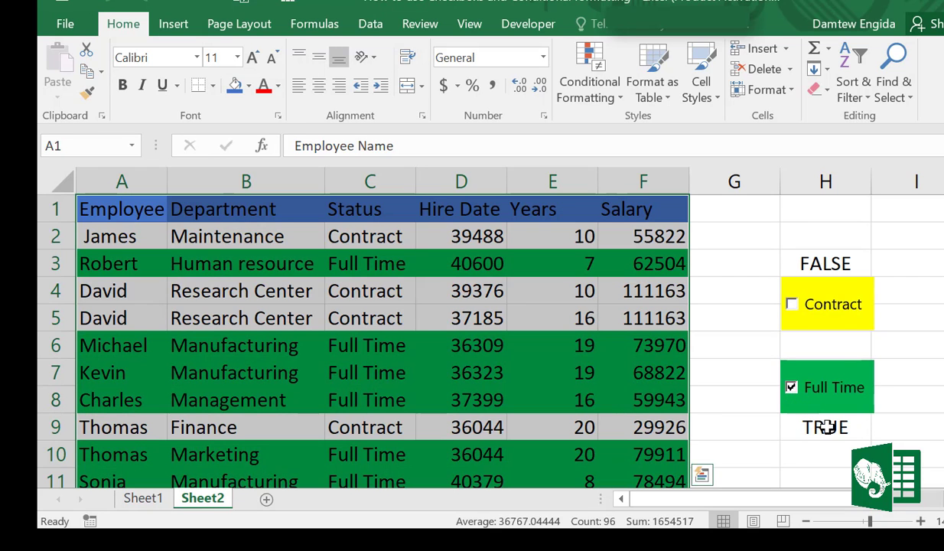
click(792, 387)
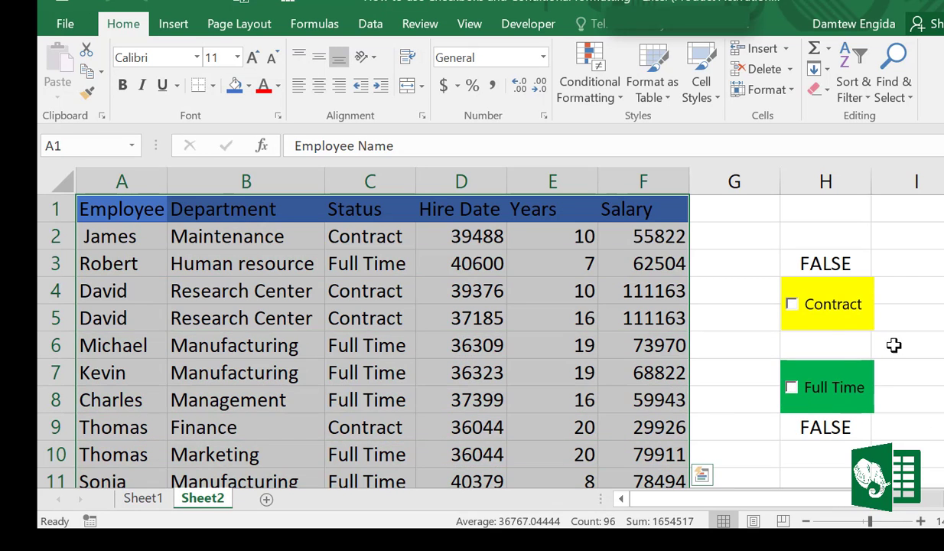
Move the Contract checkbox up so that it covers its linked cell H3.
ctrl+click(859, 304)
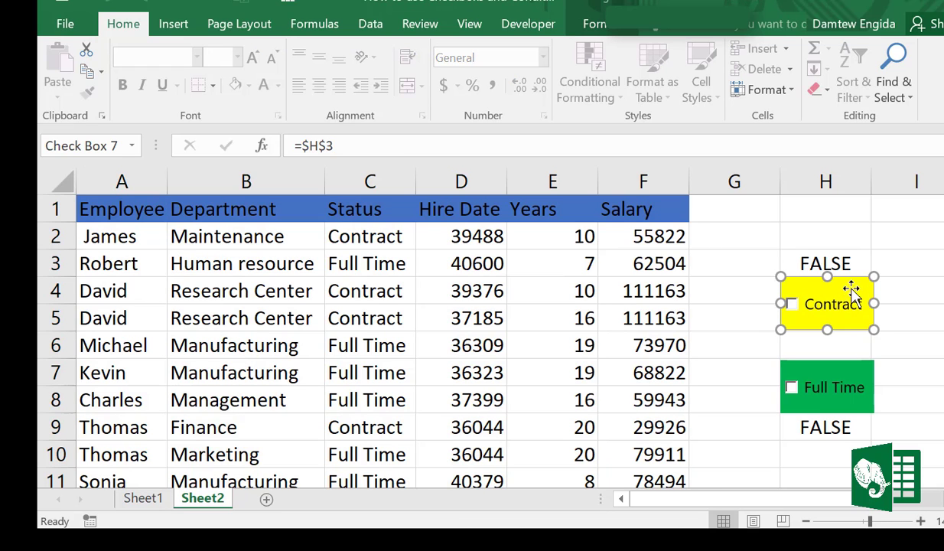
drag(851, 285, 851, 253)
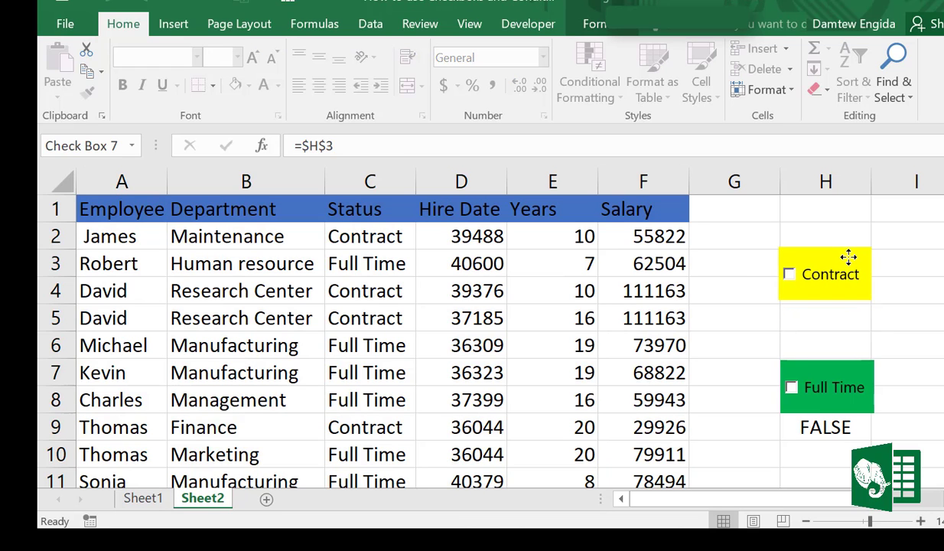
ctrl+click(848, 257)
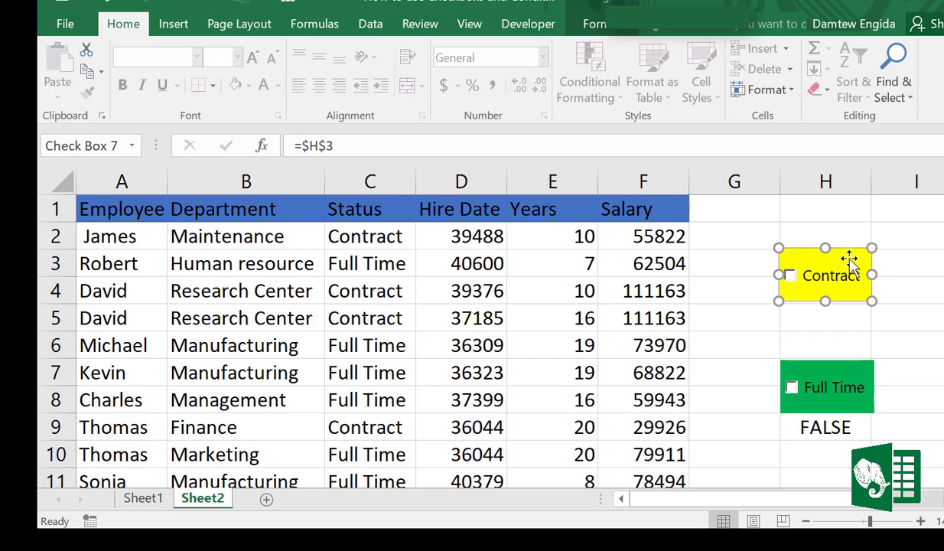
Move the Full Time checkbox down so that it covers its linked cell H9, and deselect it.
ctrl+click(853, 373)
ctrl+click(854, 374)
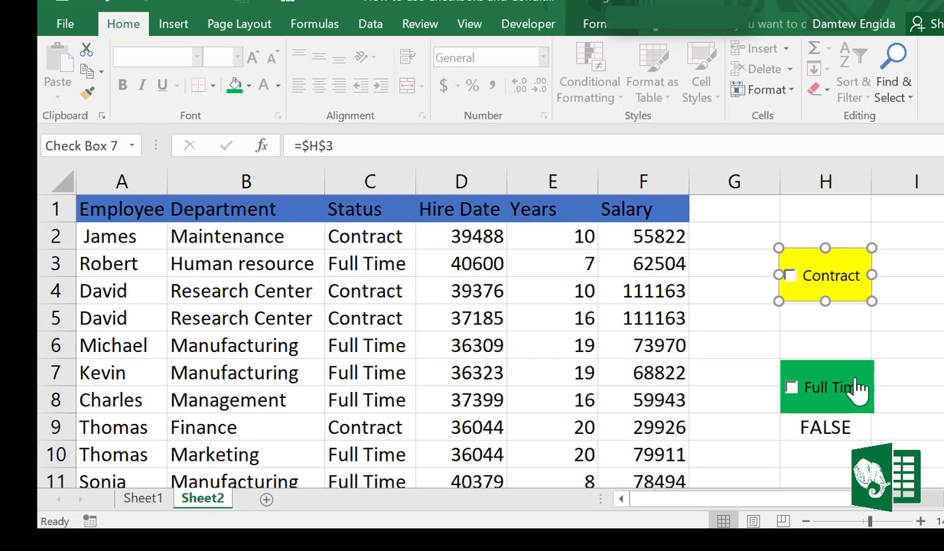
click(860, 386)
click(917, 364)
click(796, 388)
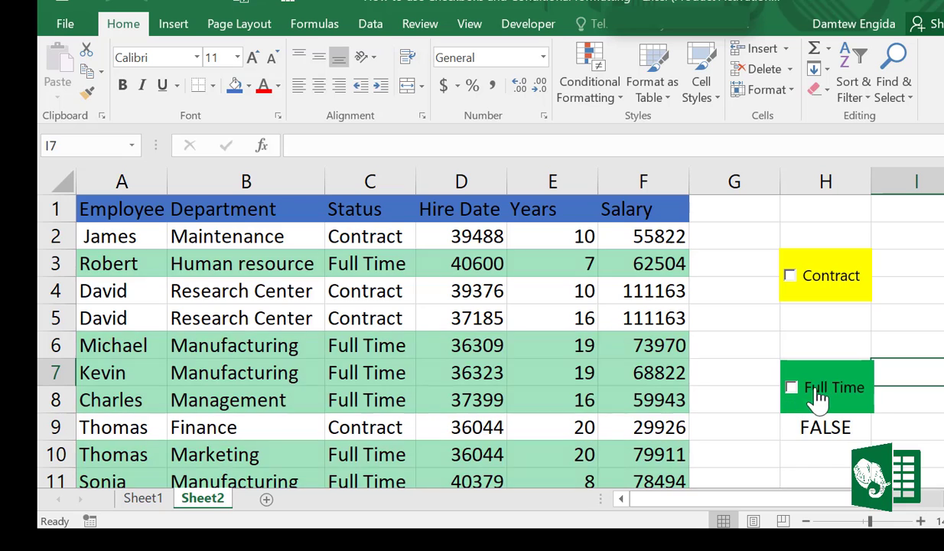
ctrl+click(821, 372)
drag(820, 373, 820, 401)
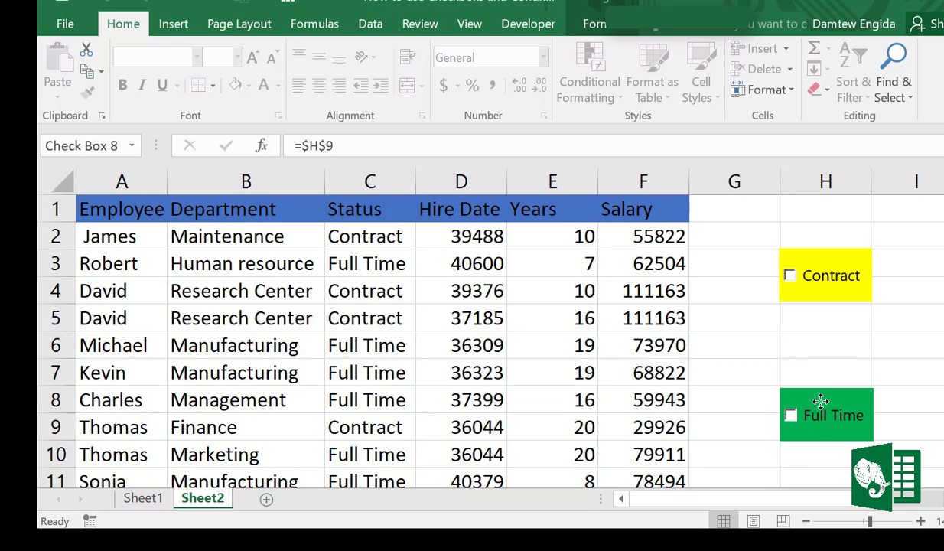
click(918, 375)
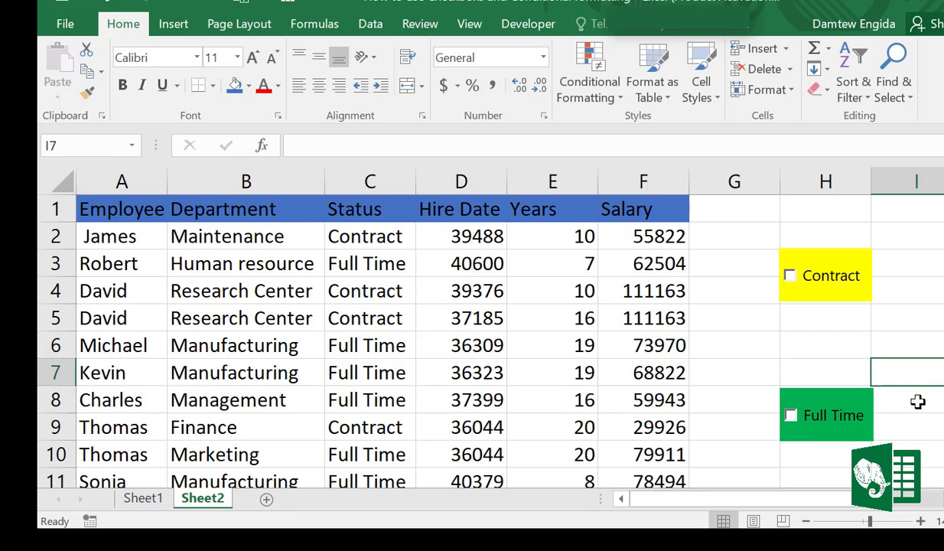
Tick and clear the Contract and Full Time checkboxes in turn to check the highlighting of their matching rows.
click(792, 289)
click(793, 290)
click(792, 417)
click(792, 417)
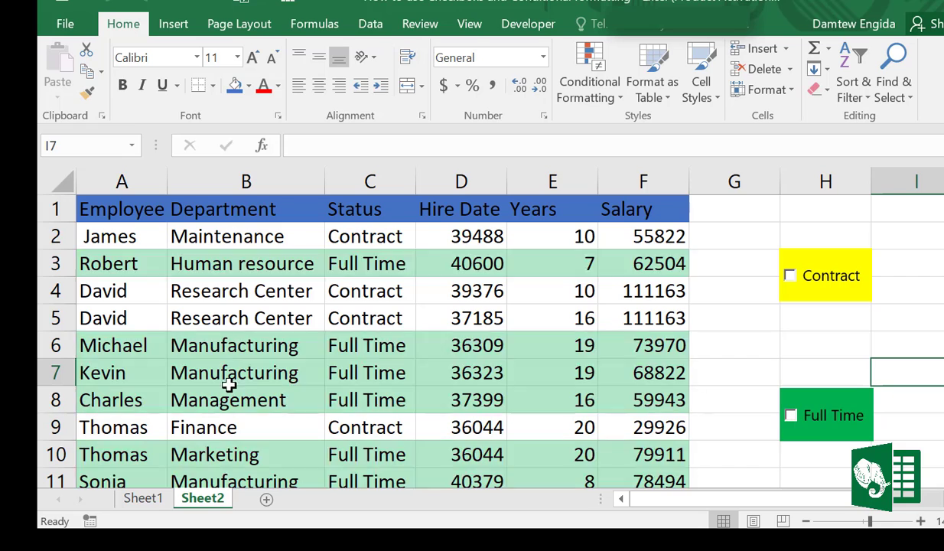
click(37, 496)
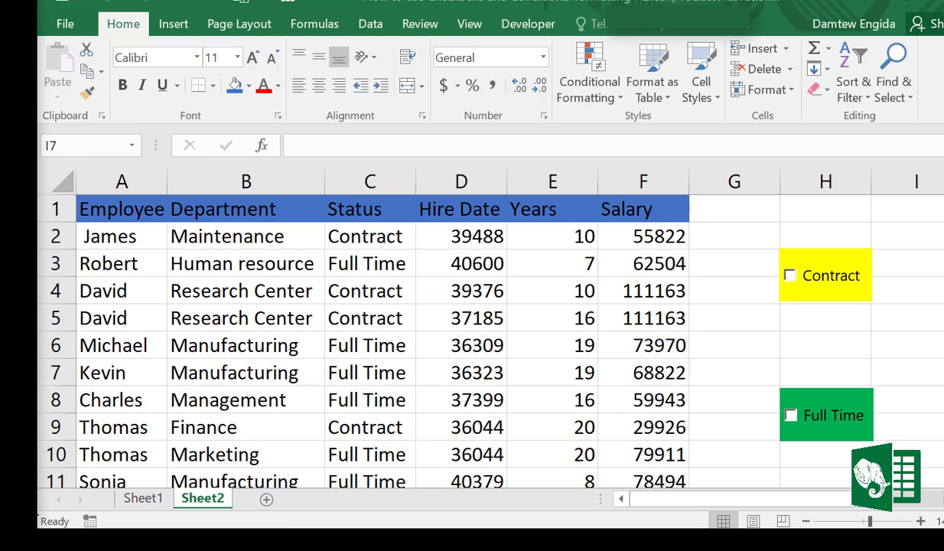